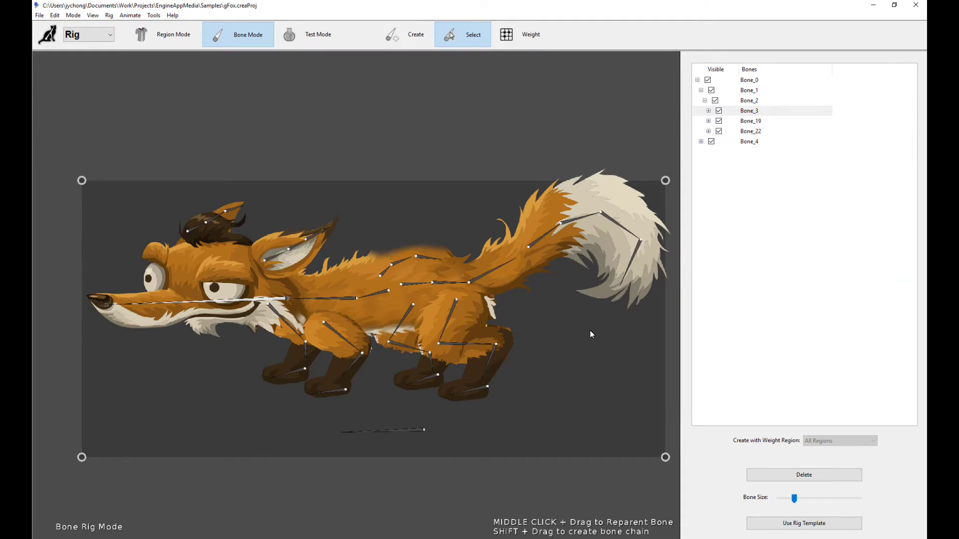
scroll(589, 331, "down", 1)
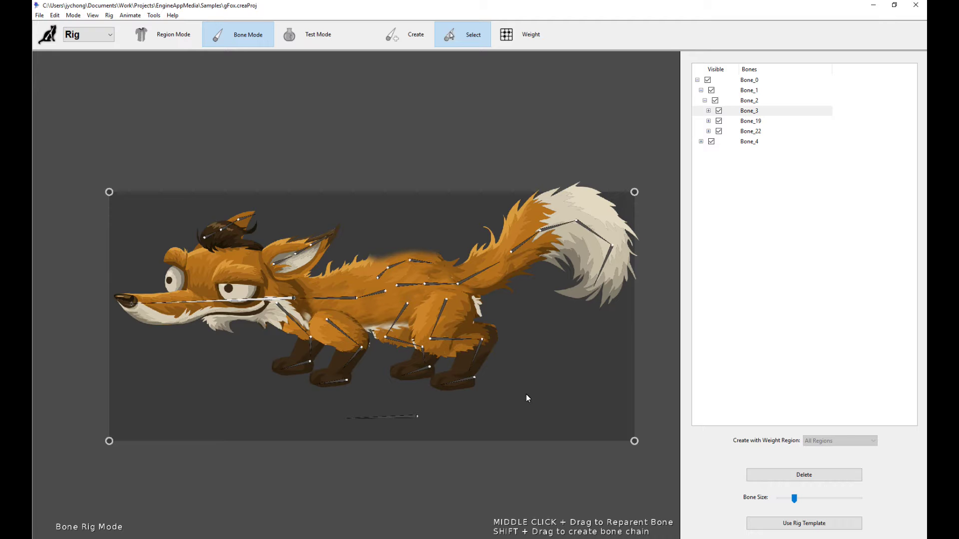
scroll(525, 393, "up", 1)
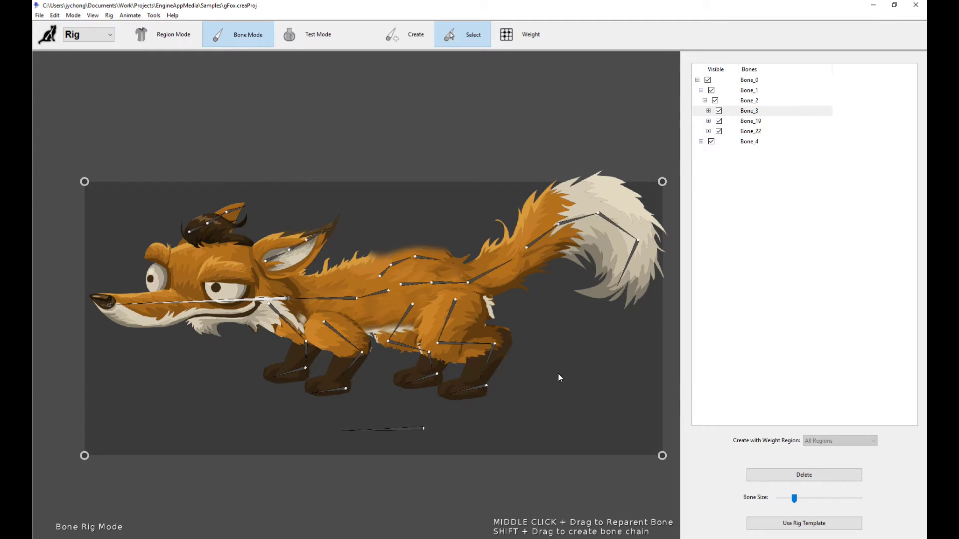
left_click_drag(552, 343, 553, 353)
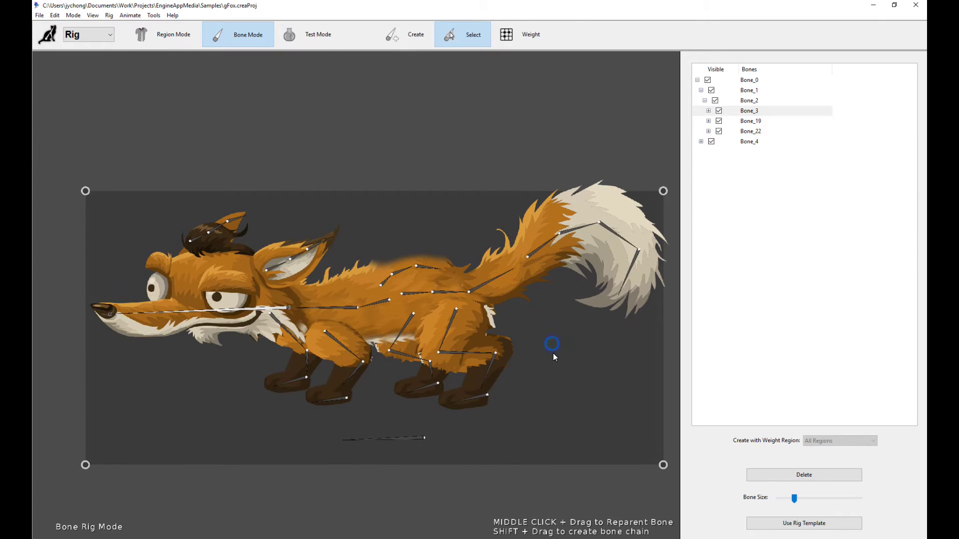
scroll(562, 328, "down", 1)
left_click(572, 328)
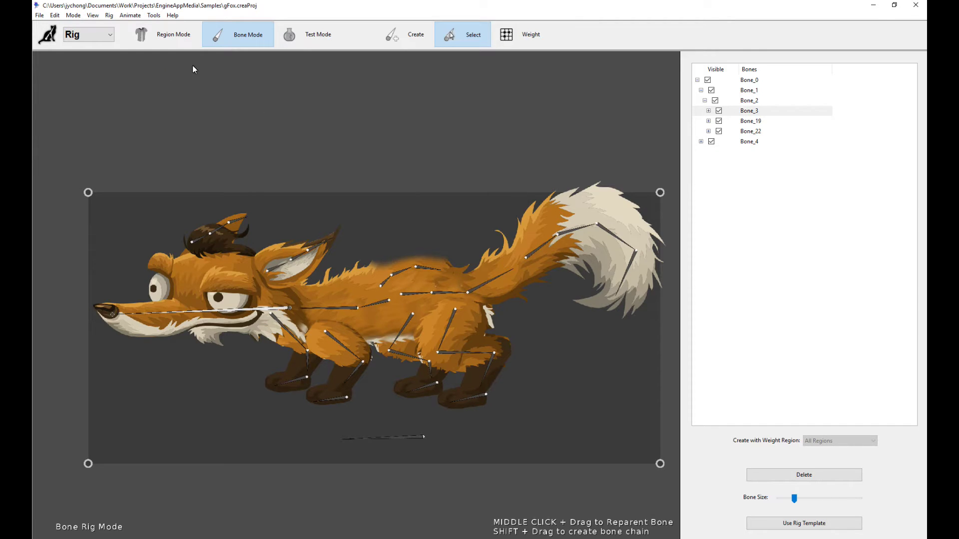
Switch the rig workspace from bone editing to Region Mode for the fox character.
left_click(172, 39)
left_click(247, 40)
left_click(168, 36)
scroll(381, 159, "up", 2)
scroll(381, 159, "down", 1)
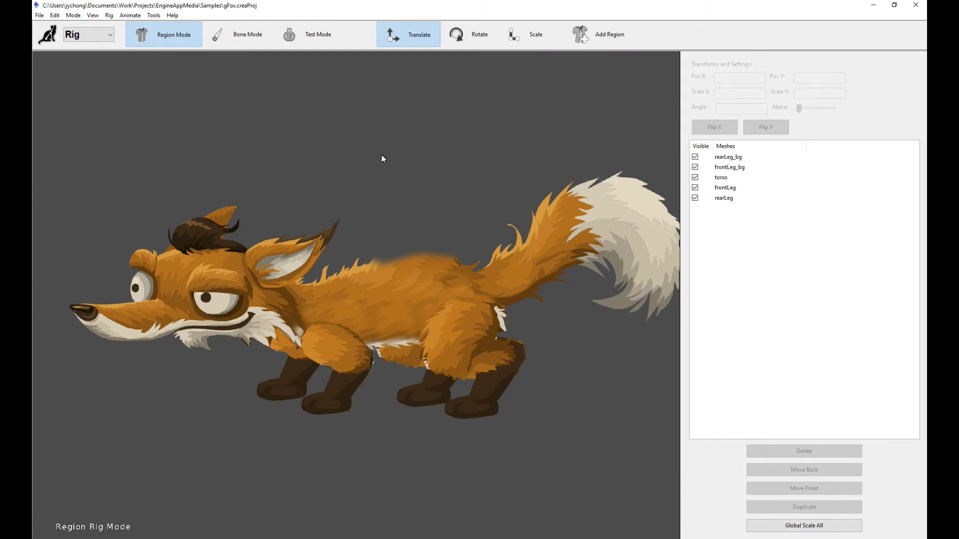
Inspect the fox's torso, rear leg, front leg and background front leg regions by selecting each on the canvas, and clear the selection.
left_click(428, 316)
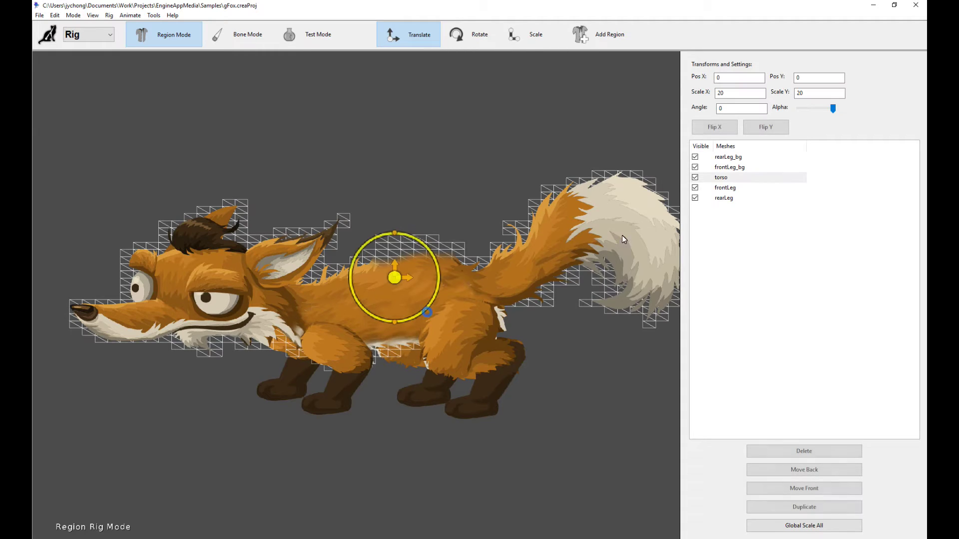
left_click(484, 373)
left_click(341, 389)
left_click(252, 385)
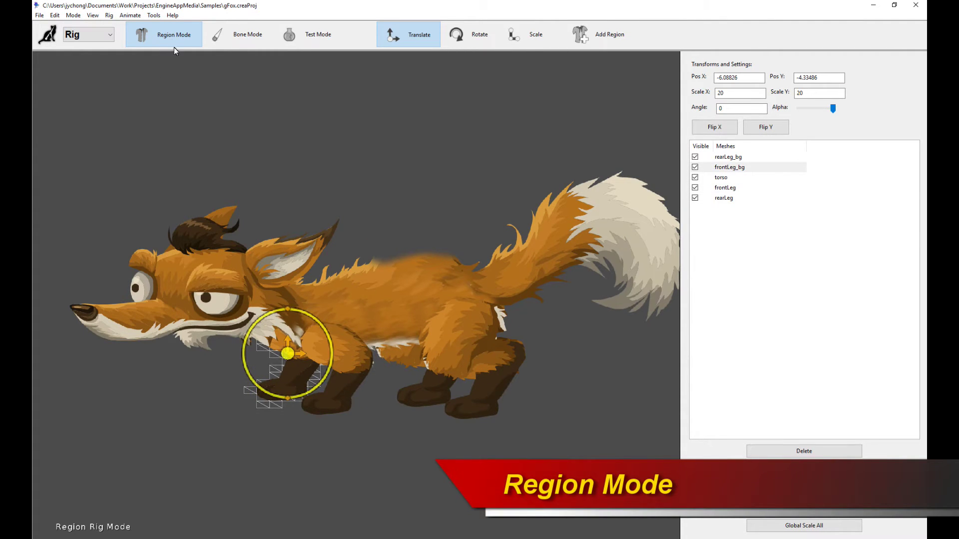
left_click(428, 153)
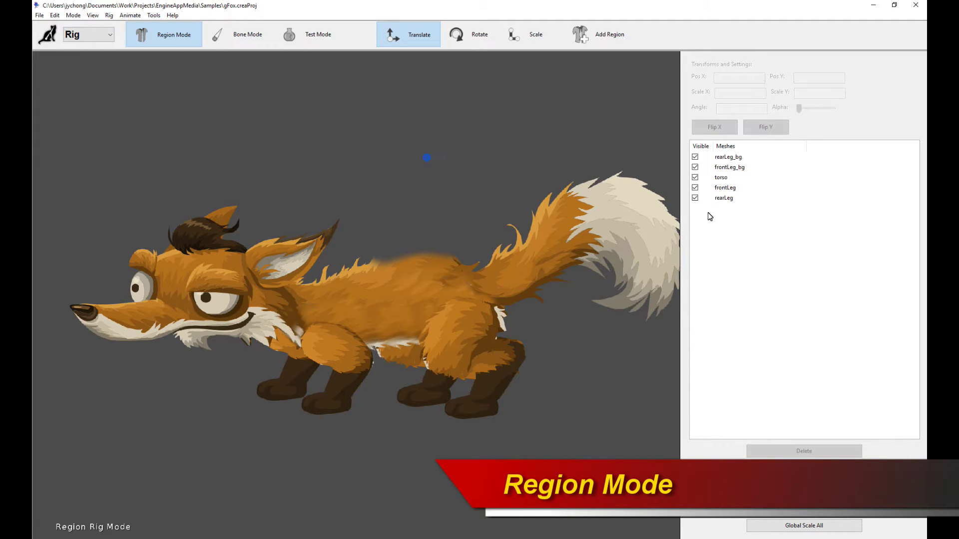
Inspect each region through the mesh list, from rearLeg_bg to rearLeg, to see which body part it covers.
left_click(727, 158)
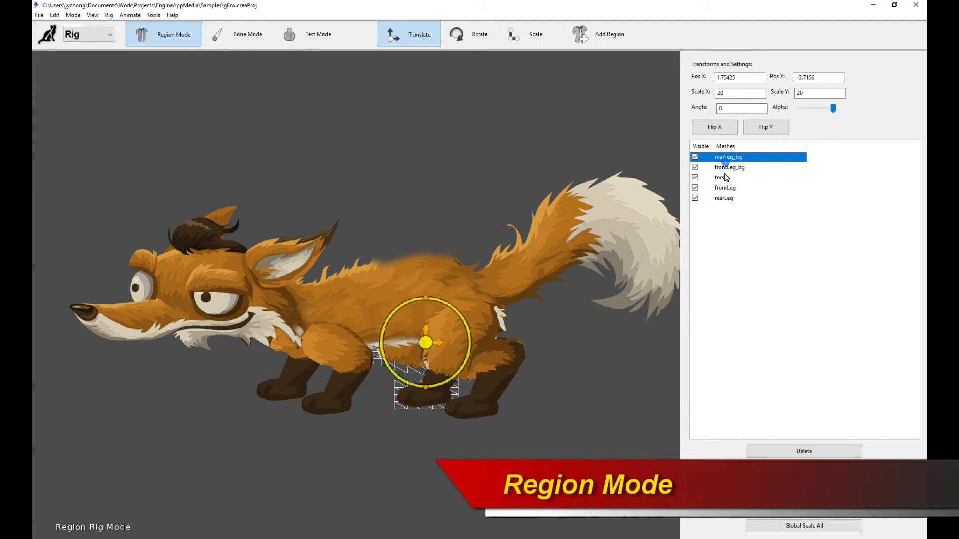
left_click(726, 168)
left_click(721, 177)
left_click(725, 188)
left_click(723, 198)
left_click(721, 177)
left_click(729, 168)
left_click(727, 158)
left_click(721, 177)
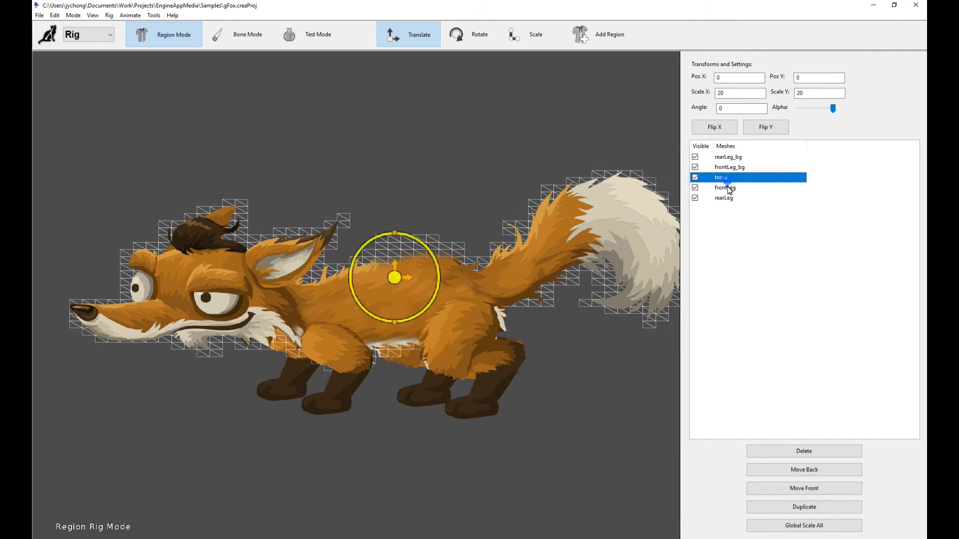
left_click(725, 188)
left_click(729, 198)
left_click(728, 199)
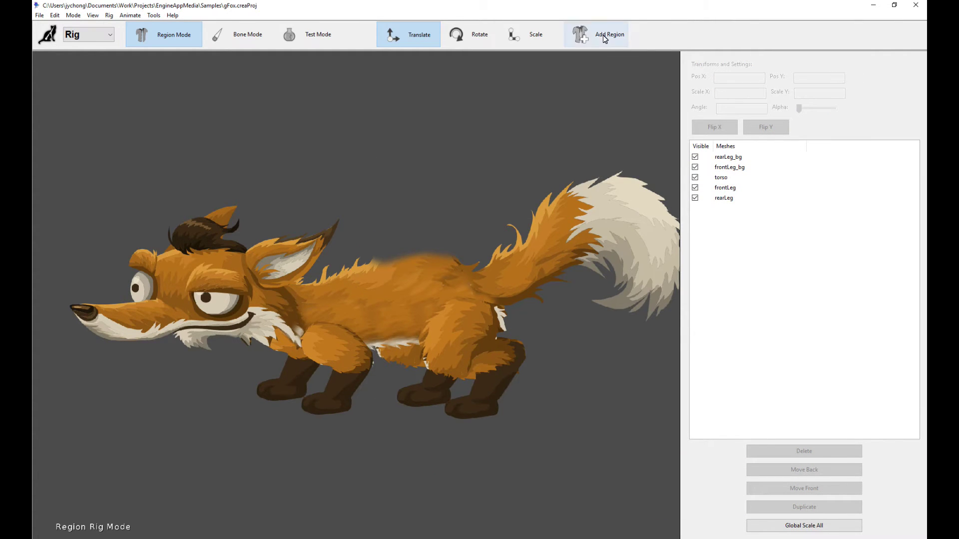
Examine the frontLeg, torso and rearLeg regions available in Add New Regions, and leave without adding any.
left_click(603, 35)
scroll(442, 296, "down", 5)
scroll(526, 328, "up", 4)
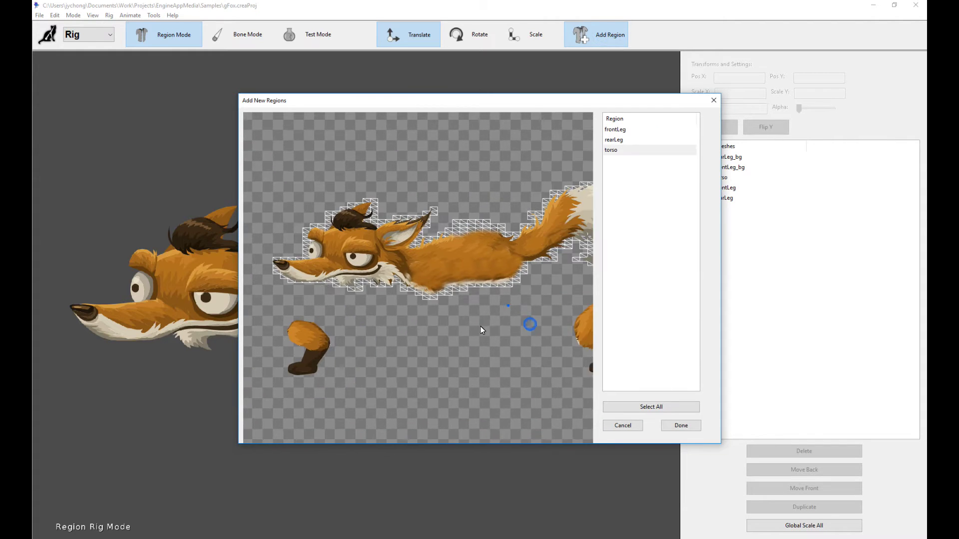
left_click_drag(513, 307, 565, 349)
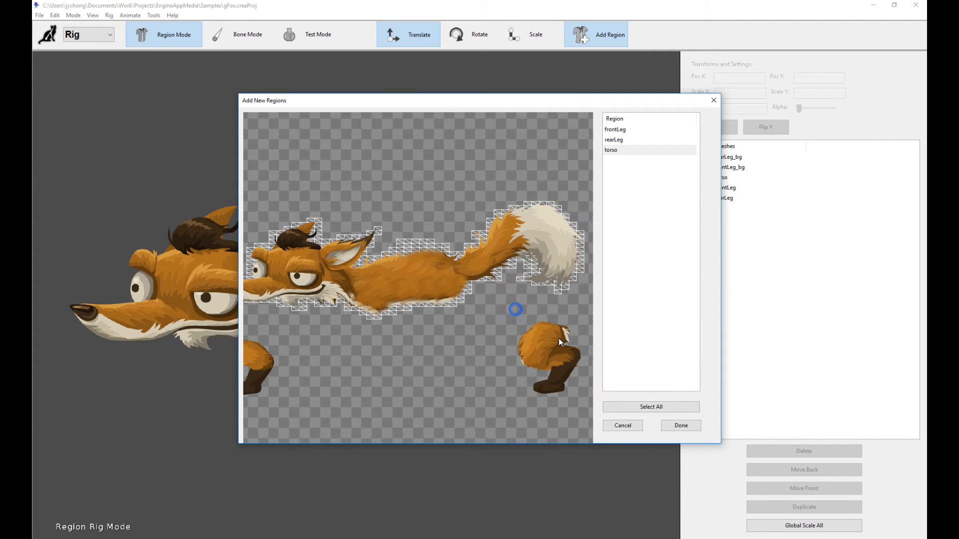
left_click(284, 355)
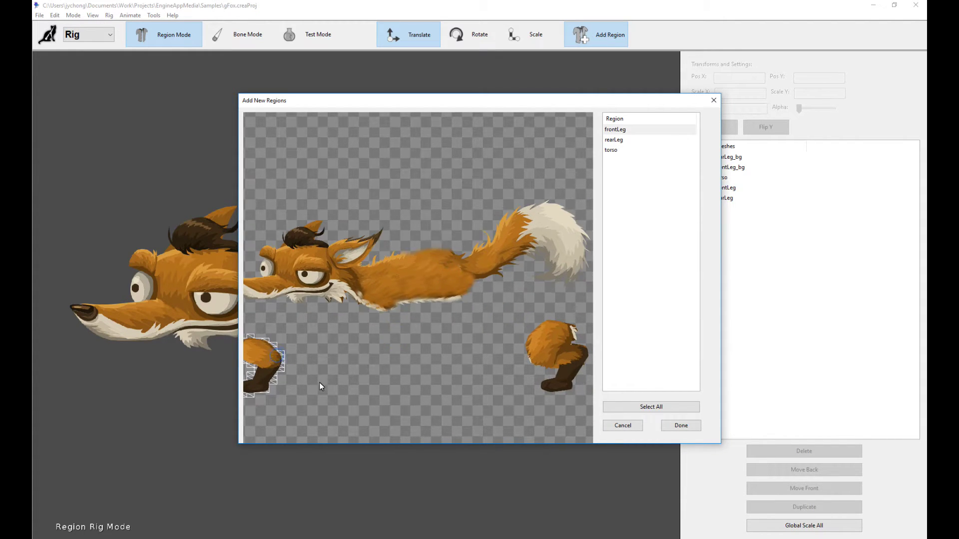
left_click(477, 297)
left_click(559, 359)
left_click(677, 426)
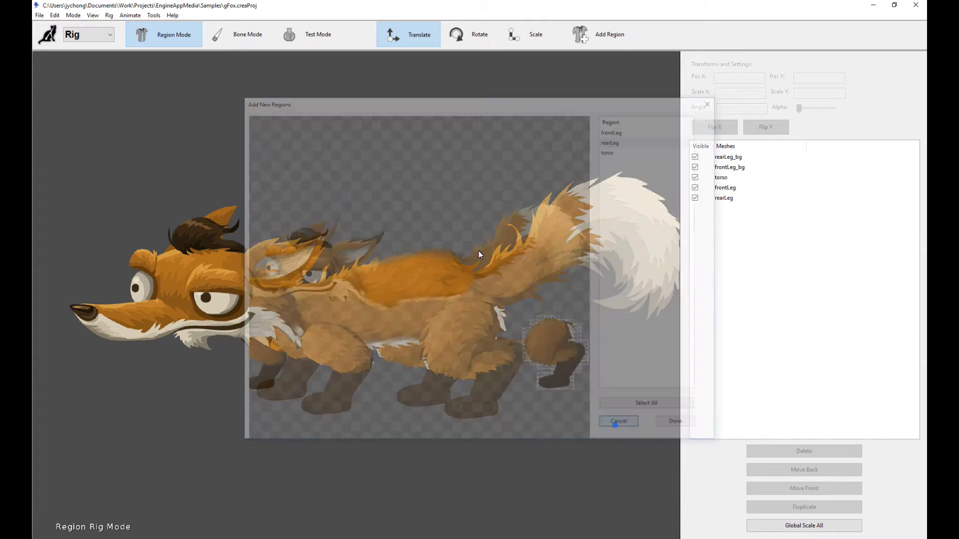
Select the torso and leg regions one after another on the fox, and clear the selection.
left_click(396, 283)
left_click(488, 378)
left_click(325, 375)
left_click(462, 337)
left_click(388, 274)
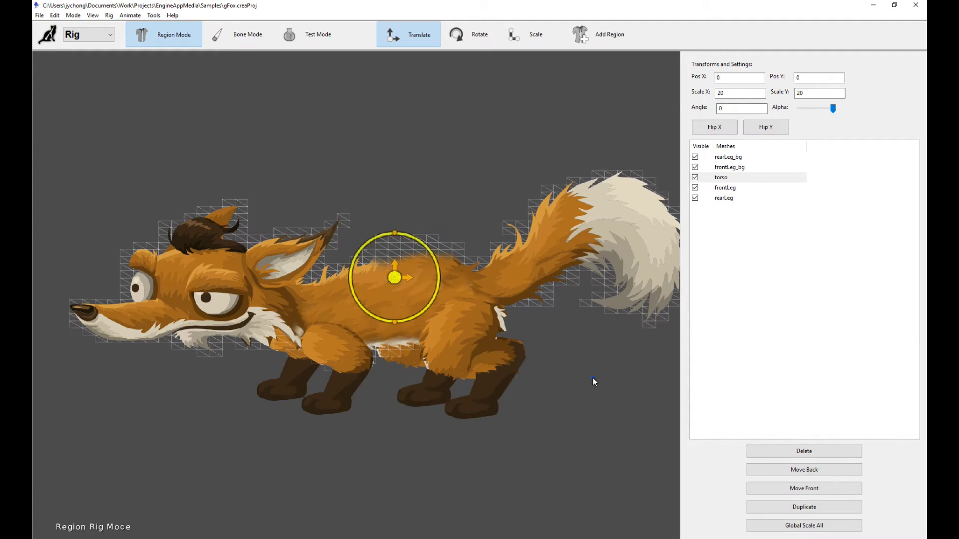
left_click(592, 377)
Select the rearLeg region and compare the Rotate and Scale gizmos, returning to Translate.
left_click(465, 356)
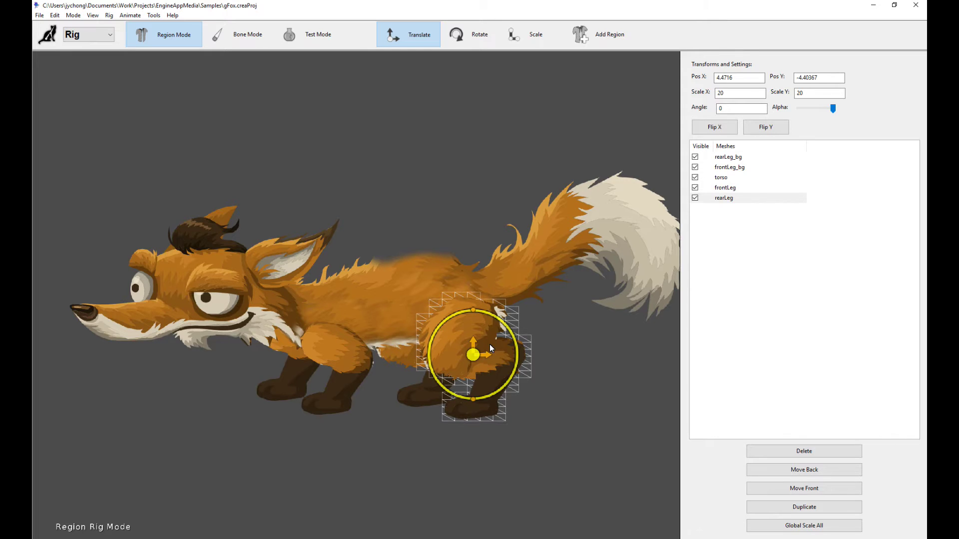
left_click(469, 34)
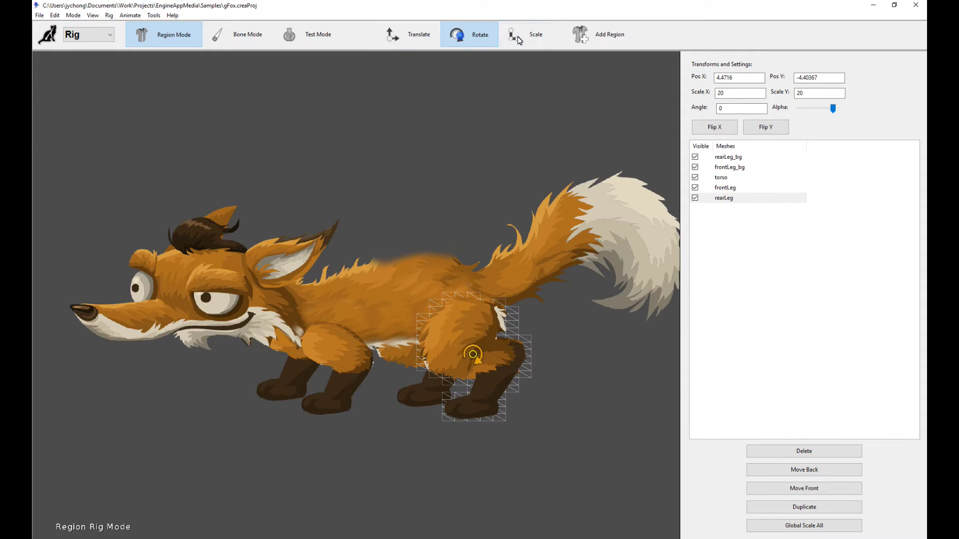
left_click(531, 34)
left_click(419, 36)
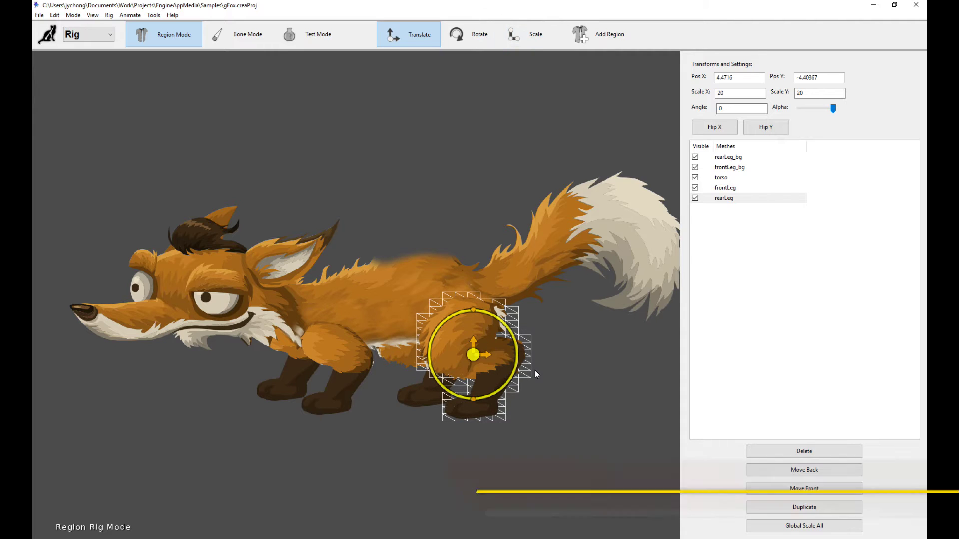
Cycle repeatedly through the transform modes on the selected rearLeg region, finishing in Translate mode.
key("alt+a")
key("alt+a")
key("alt+a")
key("alt+a")
key("alt+a")
key("alt+a")
key("alt+a")
key("alt+a")
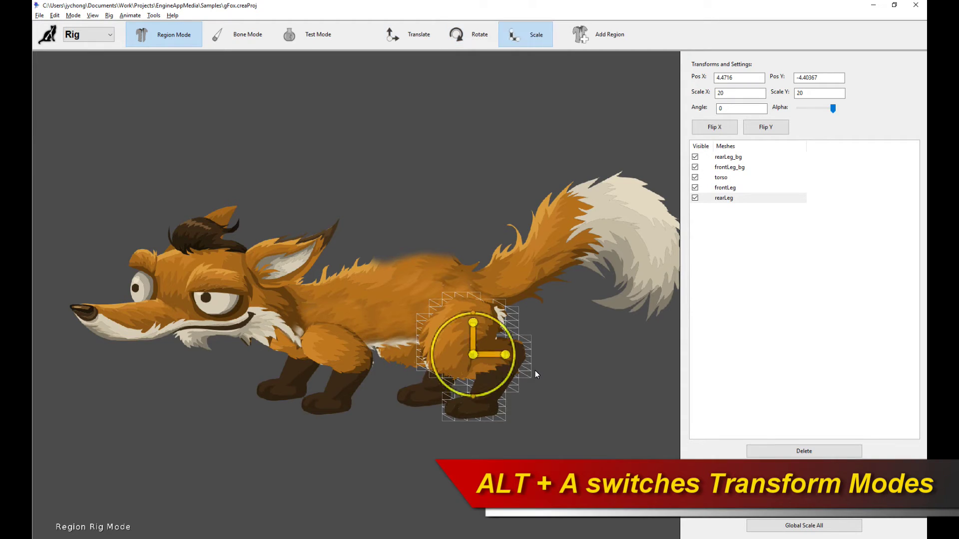
key("alt+a")
key("alt+a")
key("alt+a")
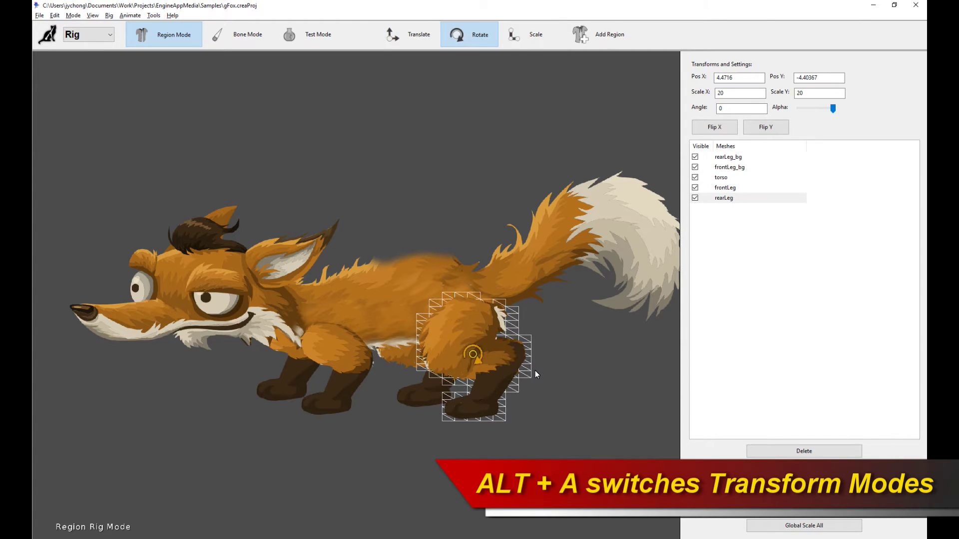
key("alt+a")
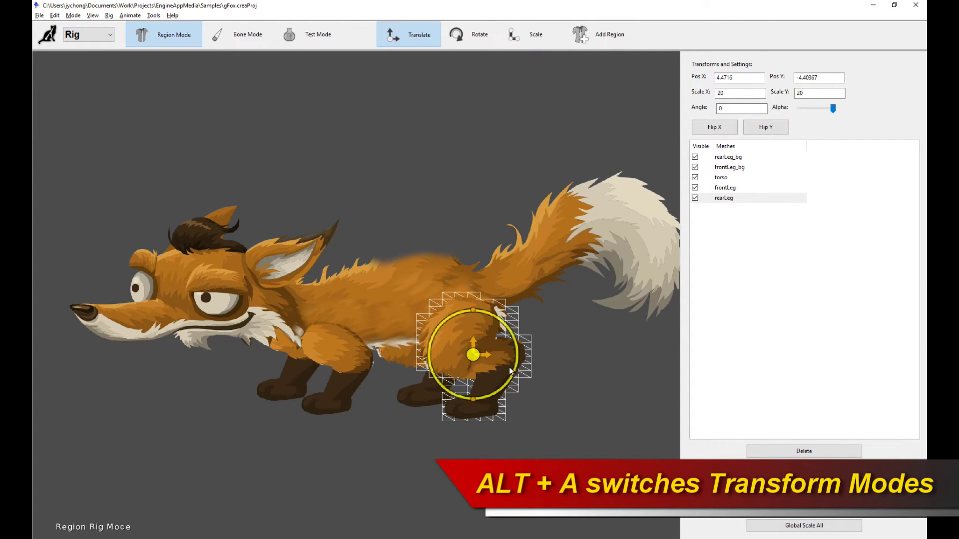
Transform the rearLeg region to about position 6.46, -5.84, angle -88.7 and scale 21.55.
left_click_drag(477, 355, 517, 376)
key("alt+a")
key("alt+a")
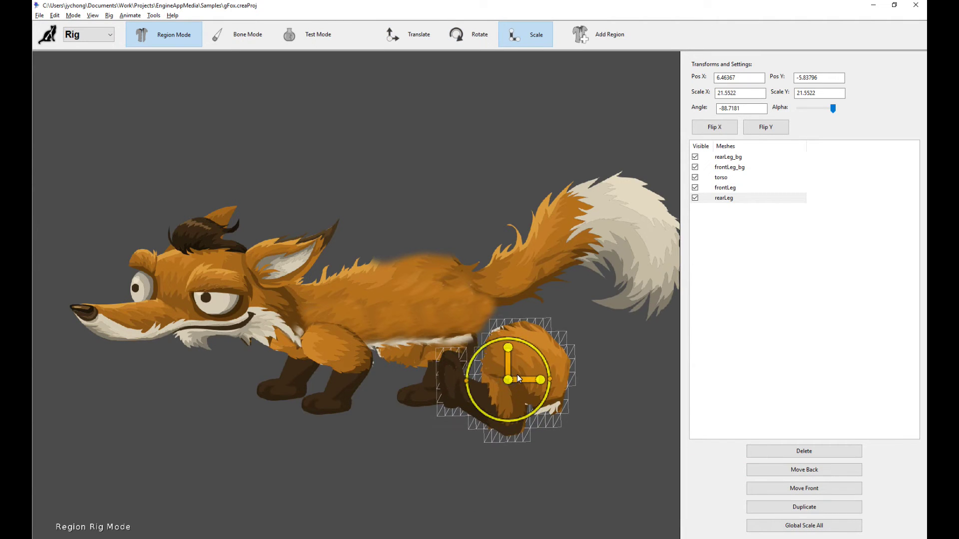
key("alt+a")
Transform the rearLeg region back under the body to about position 3.91, -4.43, angle 0.48 and scale 20.14, and deselect it.
left_click_drag(549, 367, 463, 311)
key("e")
key("r")
left_click_drag(463, 355, 462, 355)
left_click(622, 347)
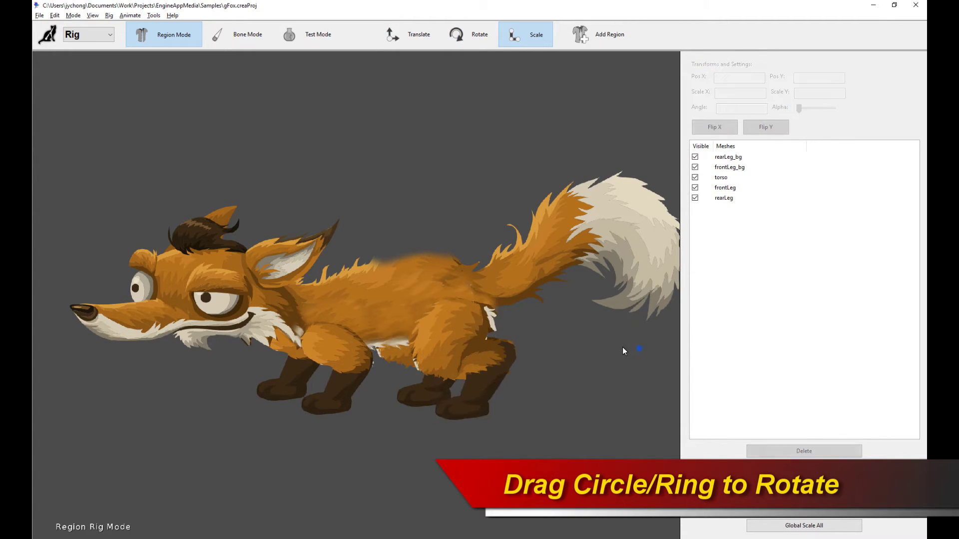
Move the rearLeg region slightly upward to about position 3.86, -3.98, and deselect it.
left_click(453, 335)
key("w")
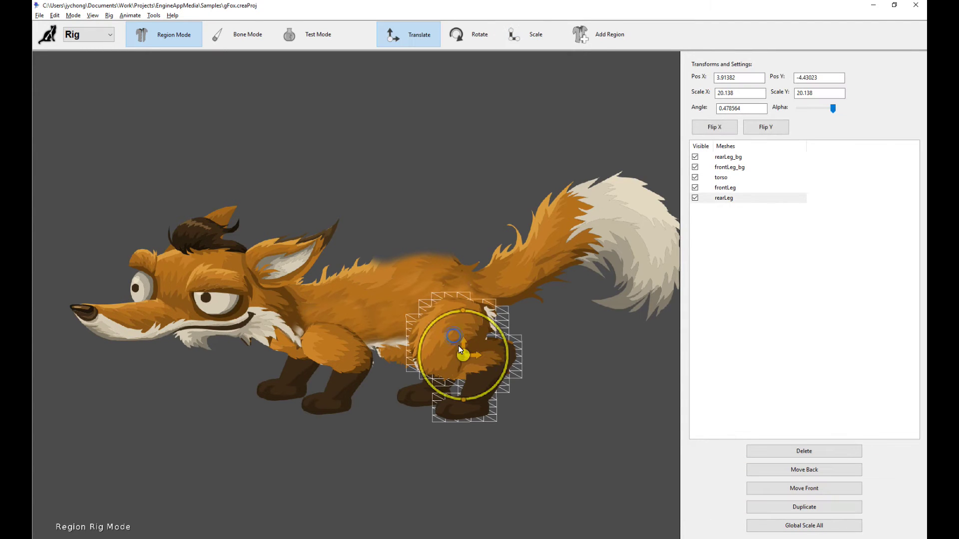
left_click_drag(465, 353, 461, 346)
left_click(586, 361)
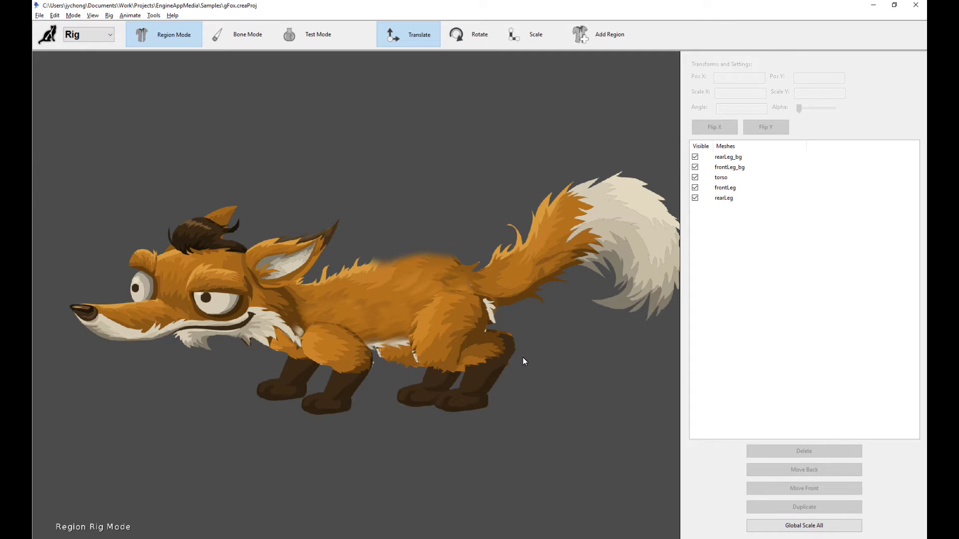
Try flipping the rearLeg region along X several times, and return it to its original orientation.
left_click(538, 246)
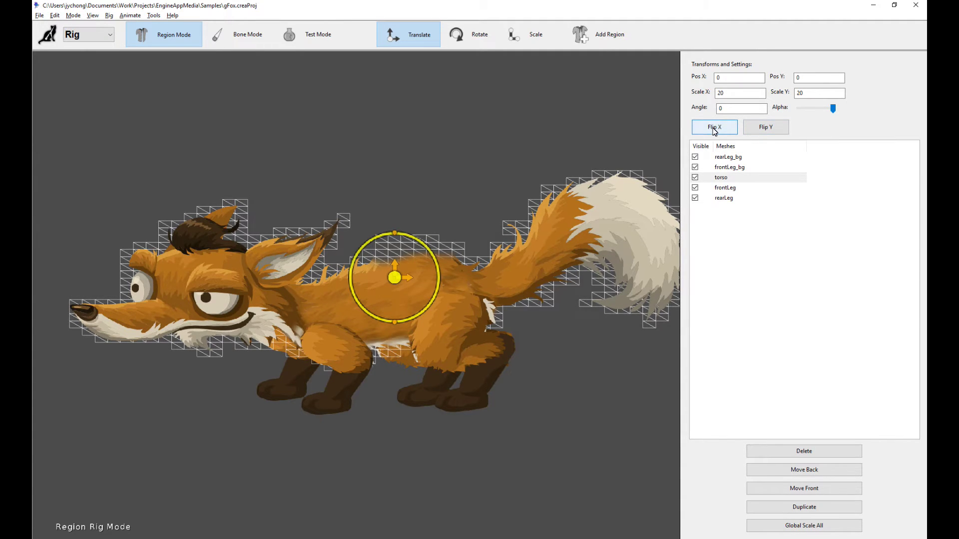
left_click(465, 361)
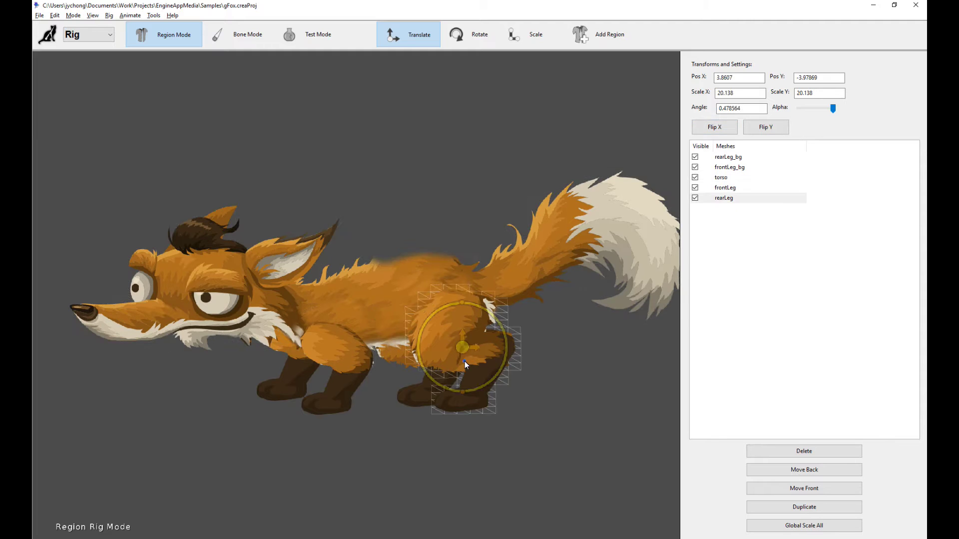
left_click(723, 129)
left_click(723, 129)
left_click(723, 129)
left_click(723, 129)
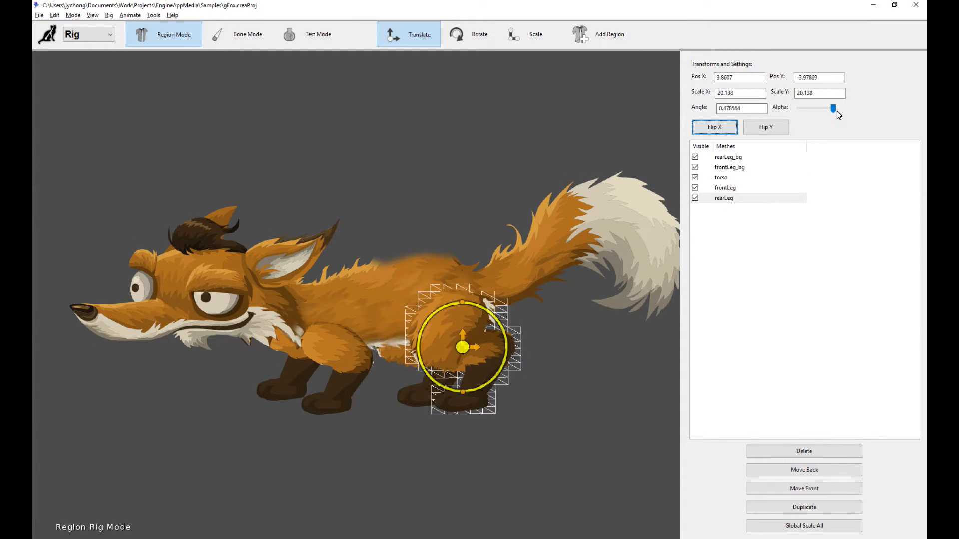
Try out the alpha setting on the rearLeg region and return it to full opacity, comparing it with the rearLeg_bg region.
mouse_move(833, 109)
left_mouse_down()
mouse_move(797, 112)
mouse_move(839, 112)
mouse_move(788, 115)
mouse_move(845, 114)
left_mouse_up()
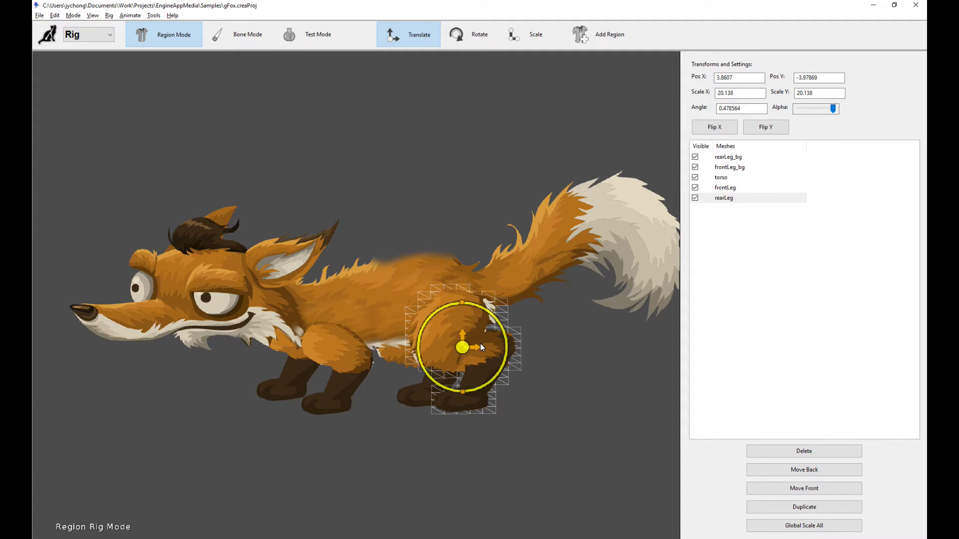
left_click(395, 399)
left_click(403, 394)
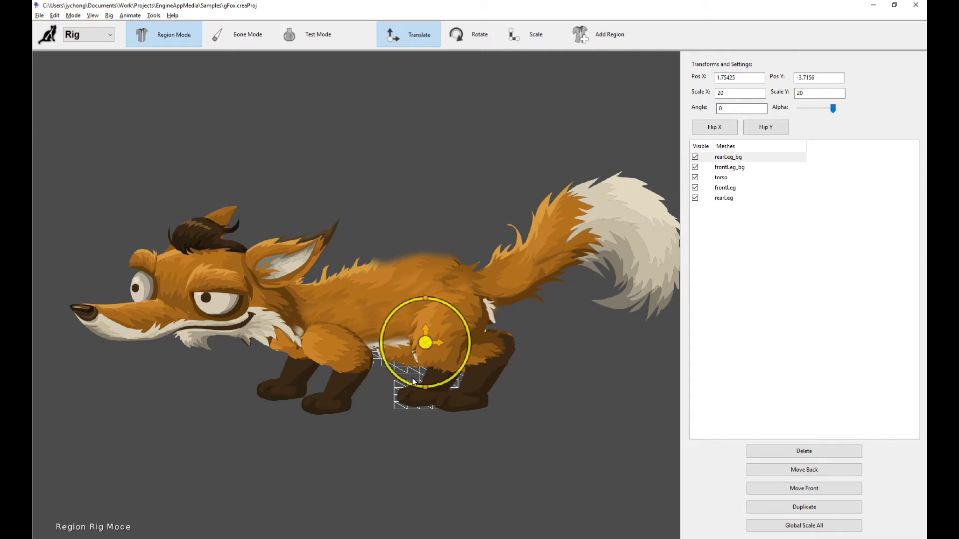
left_click(502, 352)
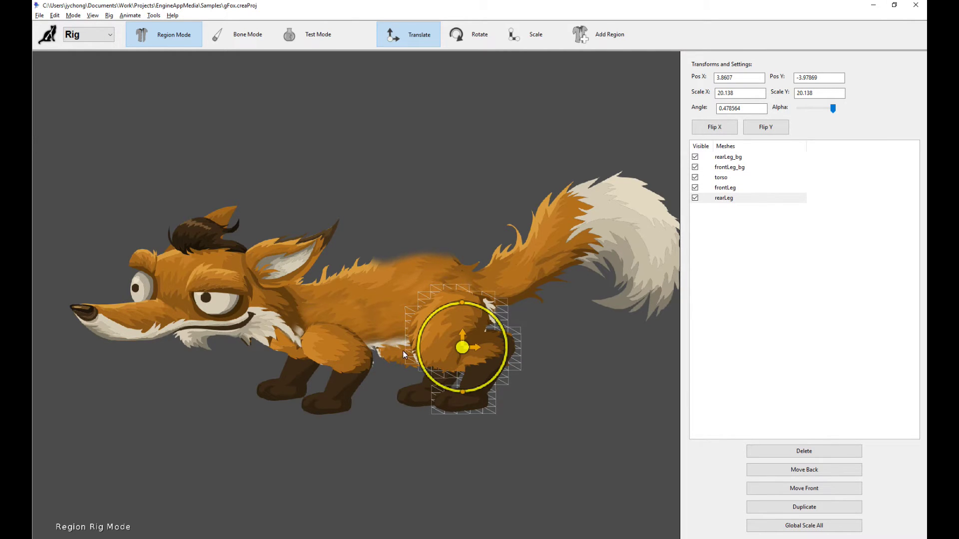
mouse_move(832, 108)
left_mouse_down()
mouse_move(817, 110)
mouse_move(844, 110)
left_mouse_up()
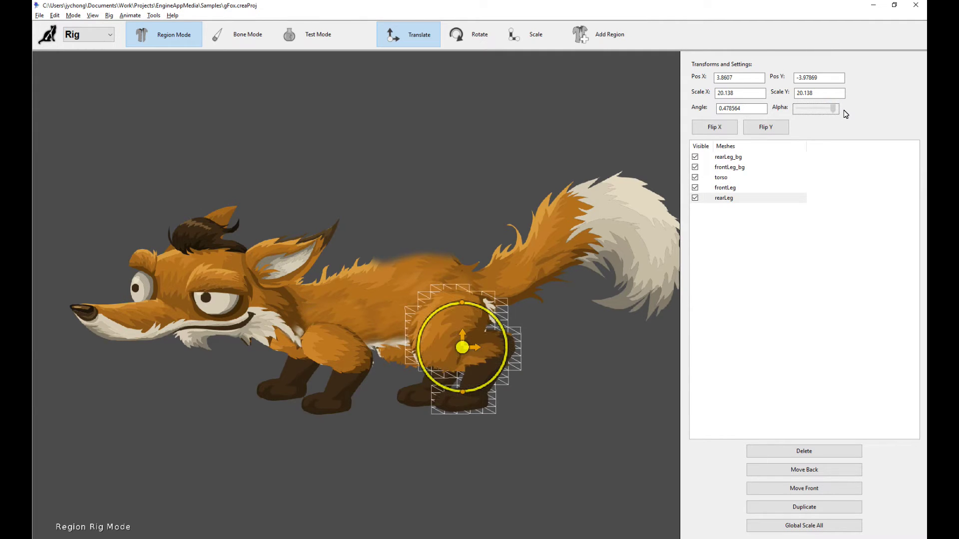
left_click(623, 379)
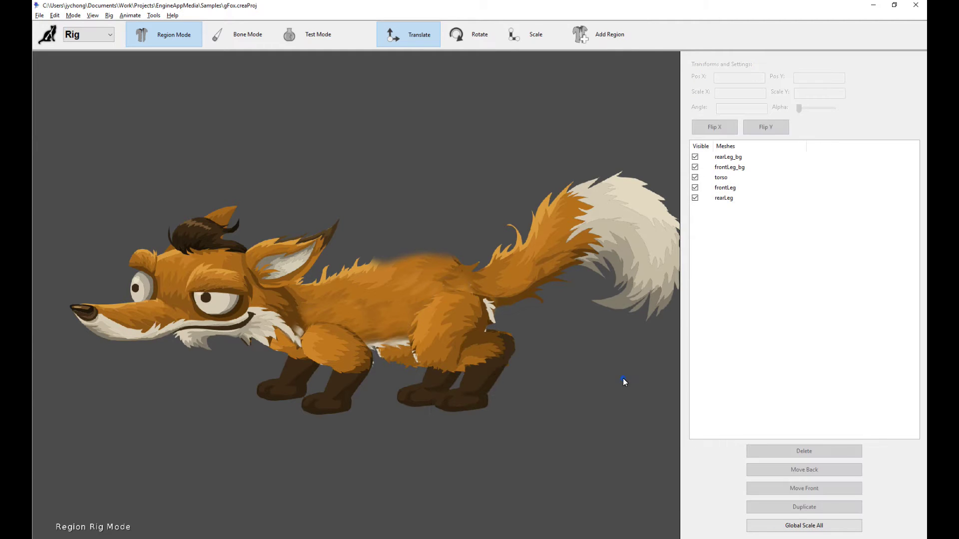
left_click(460, 345)
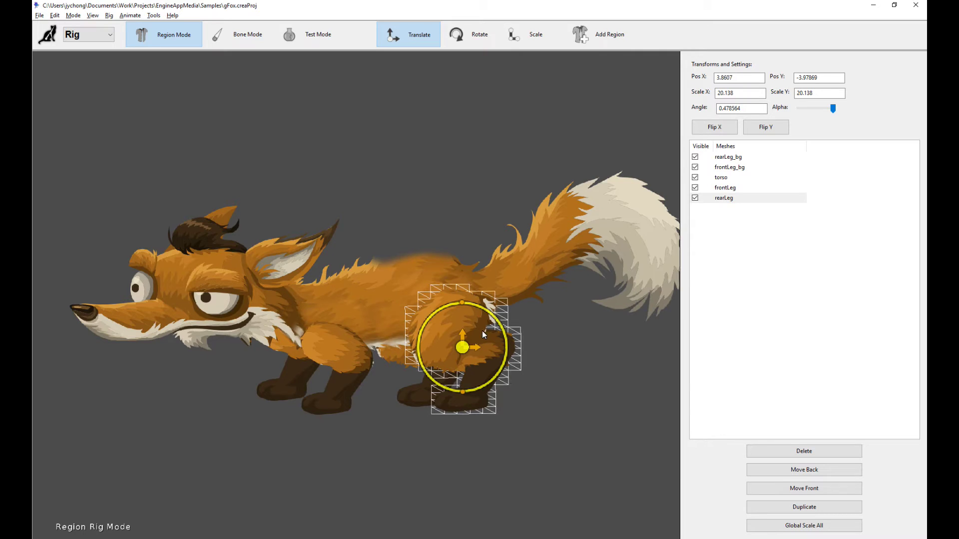
Try moving the rearLeg region backward and forward in the region order.
left_click(804, 469)
left_click(802, 488)
left_click(802, 468)
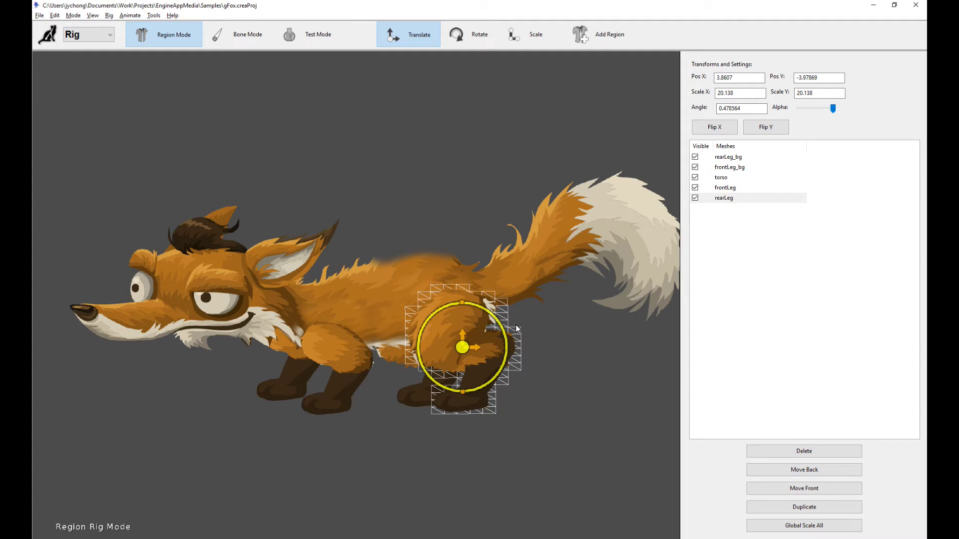
key("shift+Page_Up")
key("shift+Page_Up")
key("shift+Page_Up")
key("shift+Page_Up")
key("shift+Page_Down")
key("shift+Page_Down")
key("shift+Page_Down")
key("shift+Page_Down")
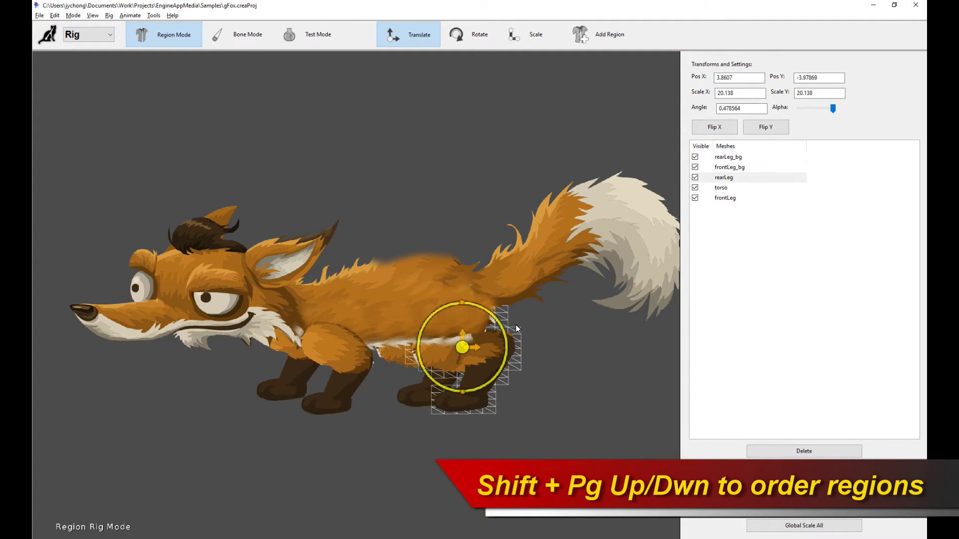
Send the rearLeg region behind all other regions, and bring it back in front of them all.
key("shift+Page_Up")
key("shift+Page_Up")
key("shift+Page_Up")
key("shift+Page_Up")
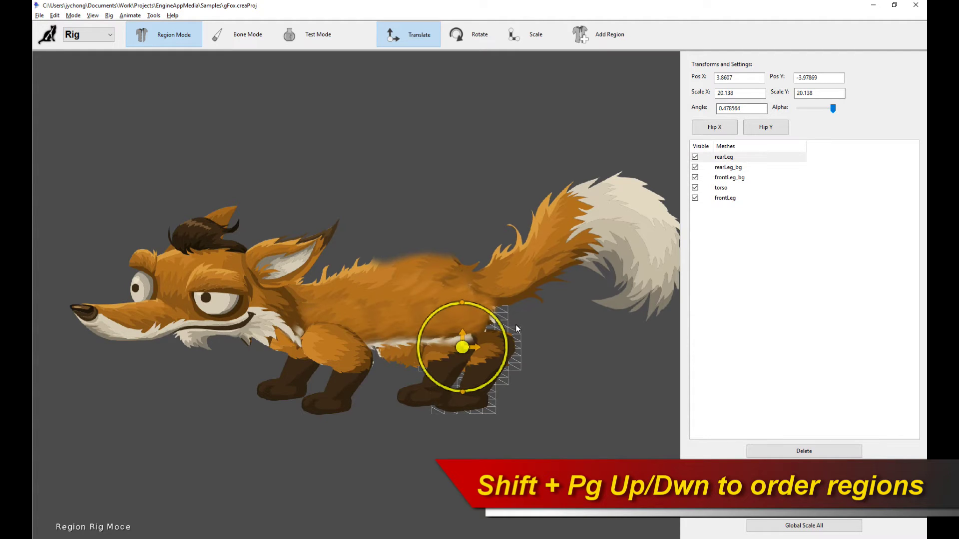
key("shift+Page_Down")
key("shift+Page_Down")
key("shift+Page_Down")
key("shift+Page_Down")
key("shift+Page_Up")
key("shift+Page_Up")
key("shift+Page_Down")
key("shift+Page_Down")
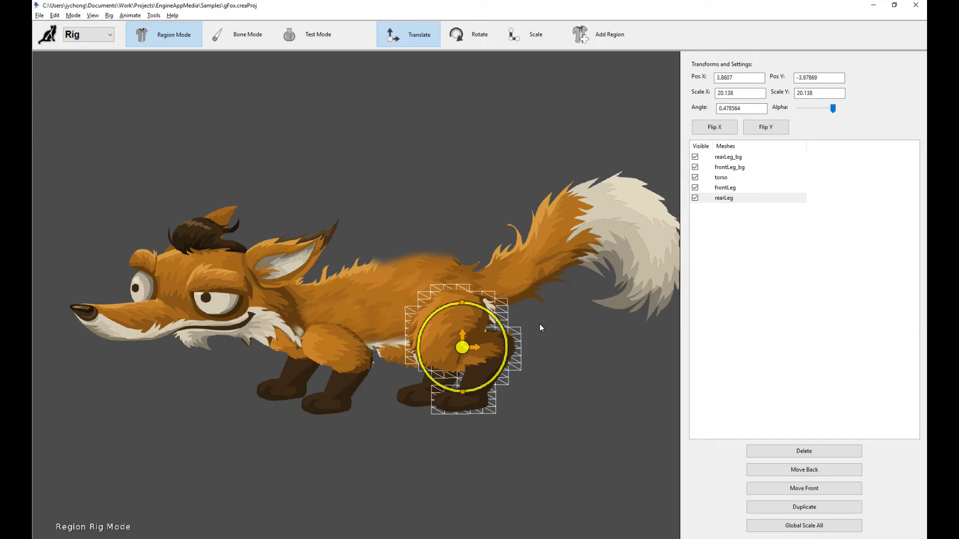
Switch to Bone Mode and inspect the fox's root, back, hip and tail-base bones by selecting them one after another.
left_click(244, 44)
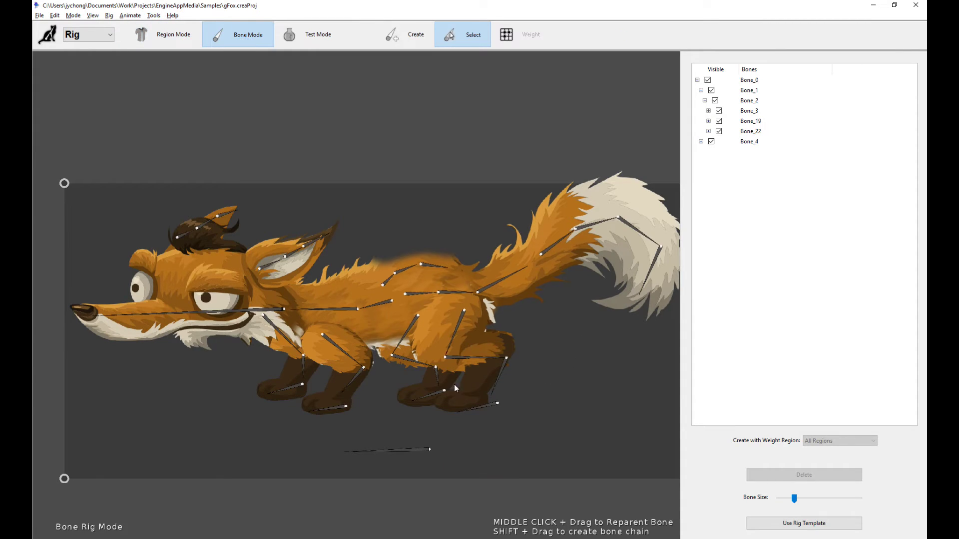
left_click(420, 454)
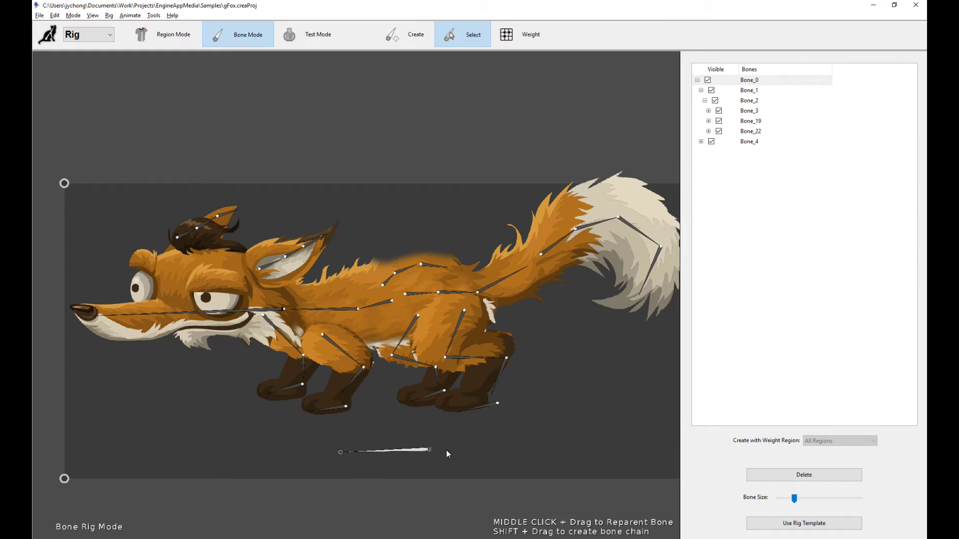
left_click(381, 306)
left_click(387, 279)
left_click(407, 268)
left_click(439, 265)
left_click(457, 293)
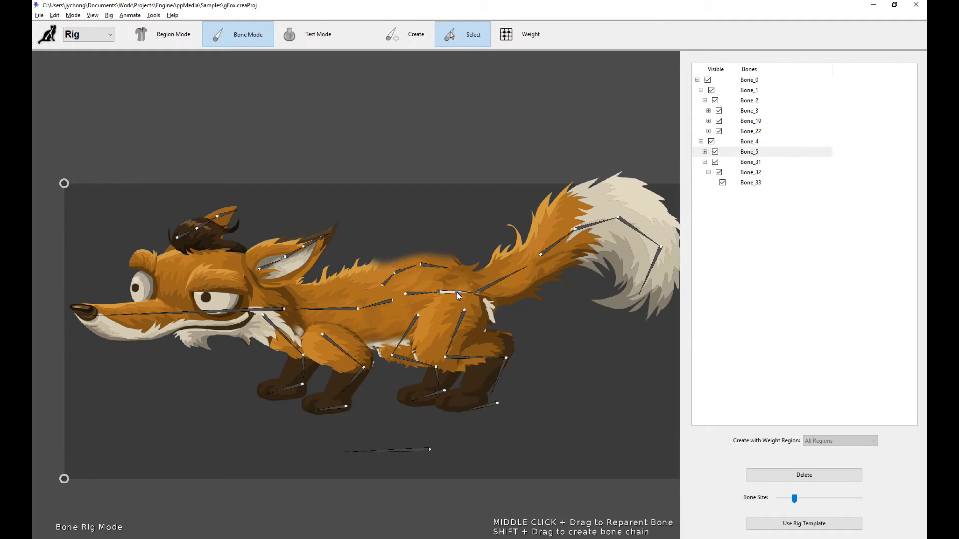
left_click(505, 278)
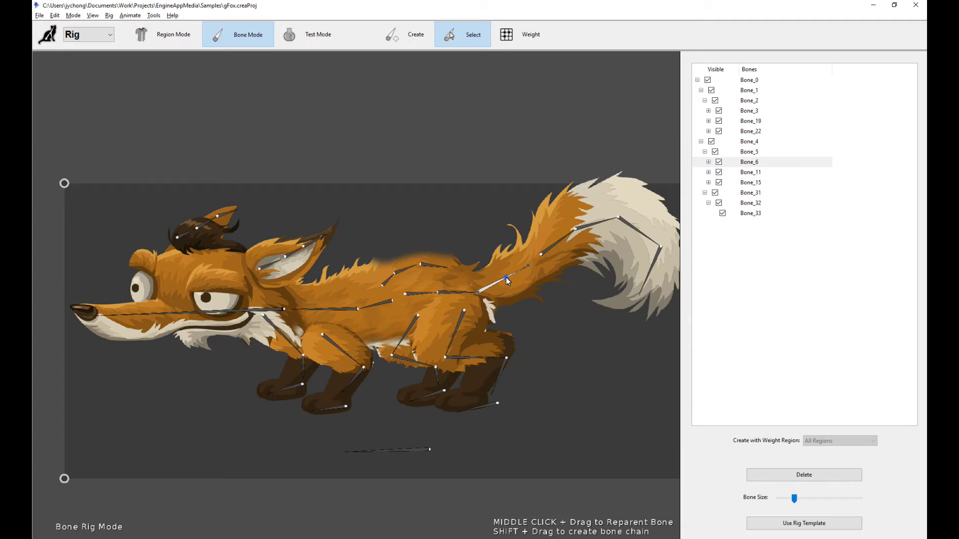
Create a chain of three bones as children of the root Bone_0, extending from its end beneath the fox's rear feet.
left_click(417, 453)
left_click_drag(529, 449, 496, 456)
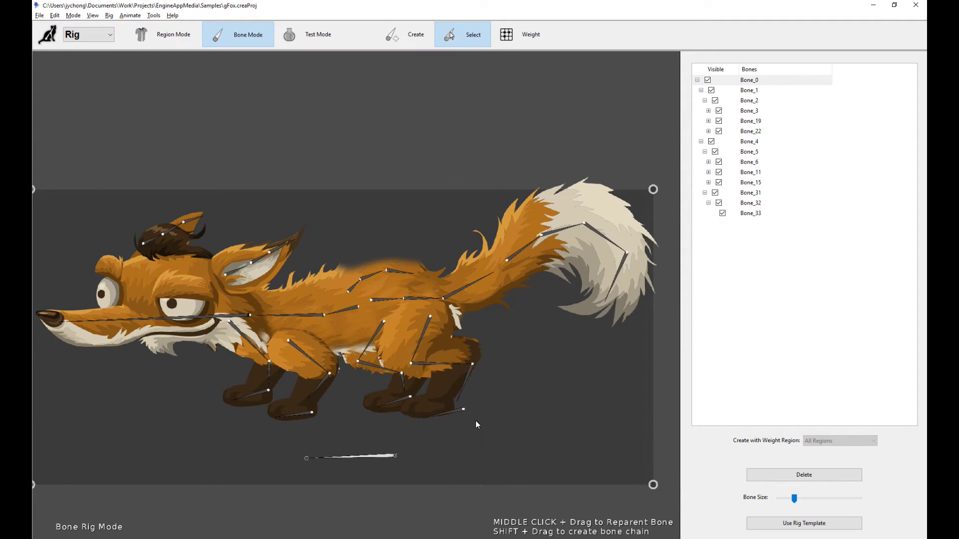
mouse_move(528, 387)
left_mouse_down()
mouse_move(544, 388)
mouse_move(535, 401)
mouse_move(553, 363)
left_mouse_up()
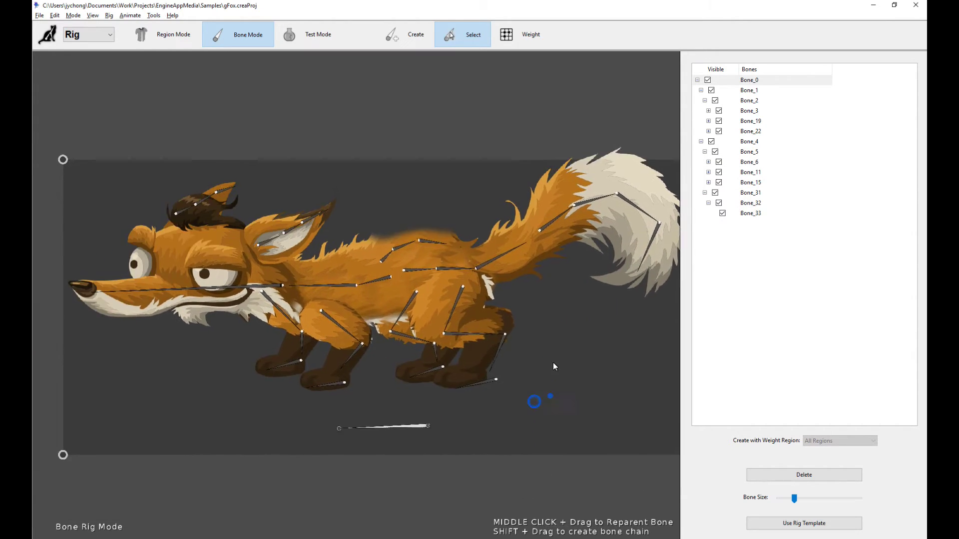
left_click_drag(525, 284, 520, 290)
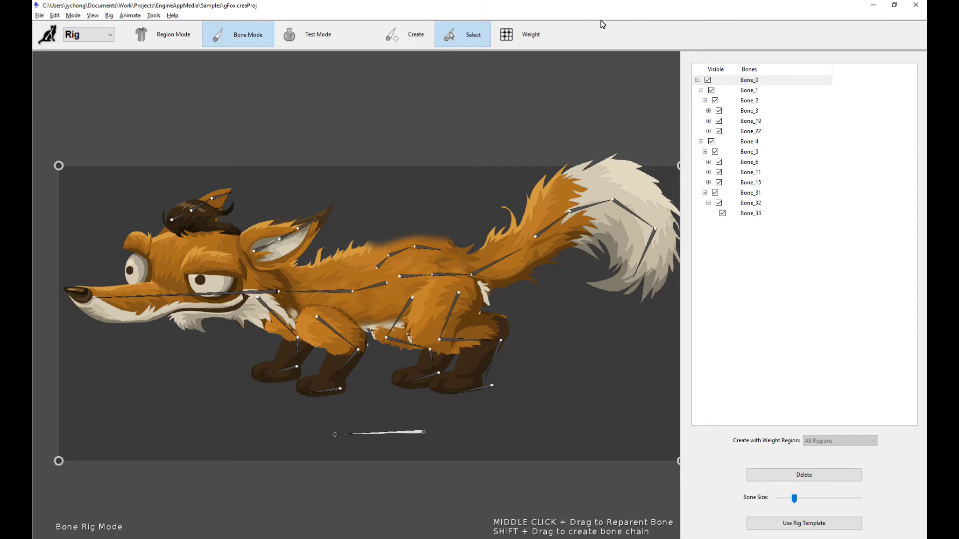
left_click(418, 44)
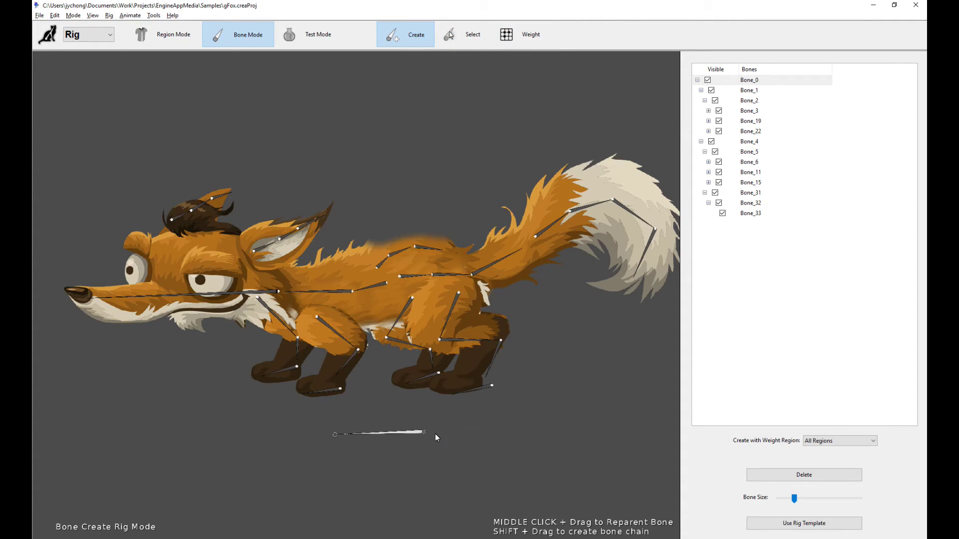
mouse_move(436, 427)
left_mouse_down()
mouse_move(475, 424)
mouse_move(580, 454)
left_mouse_up()
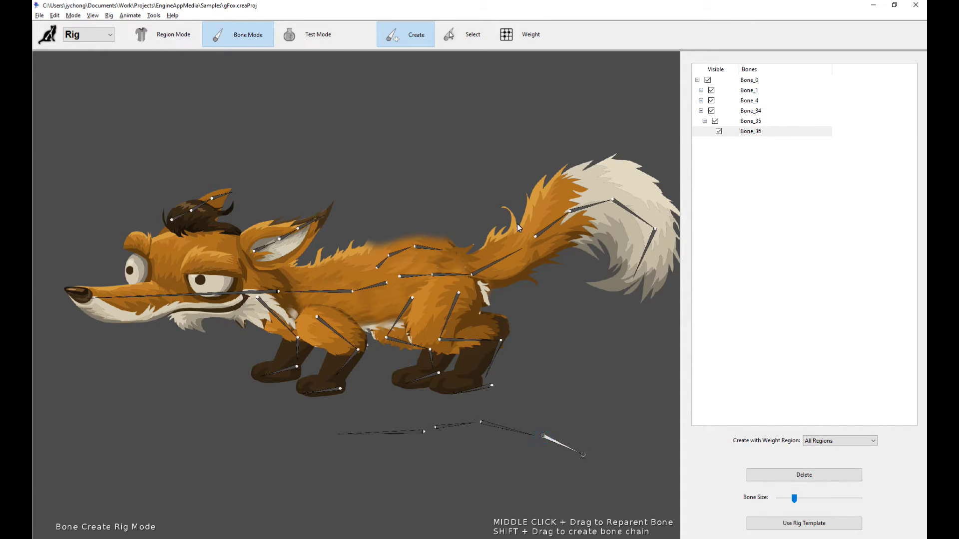
Delete the new three-bone chain beneath the fox, starting from its first bone.
left_click(471, 35)
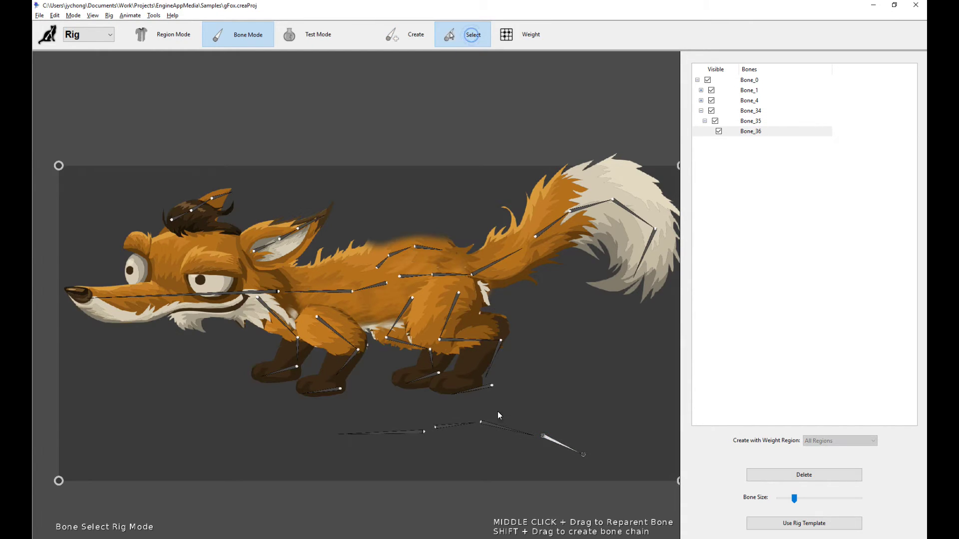
left_click(458, 425)
key("Delete")
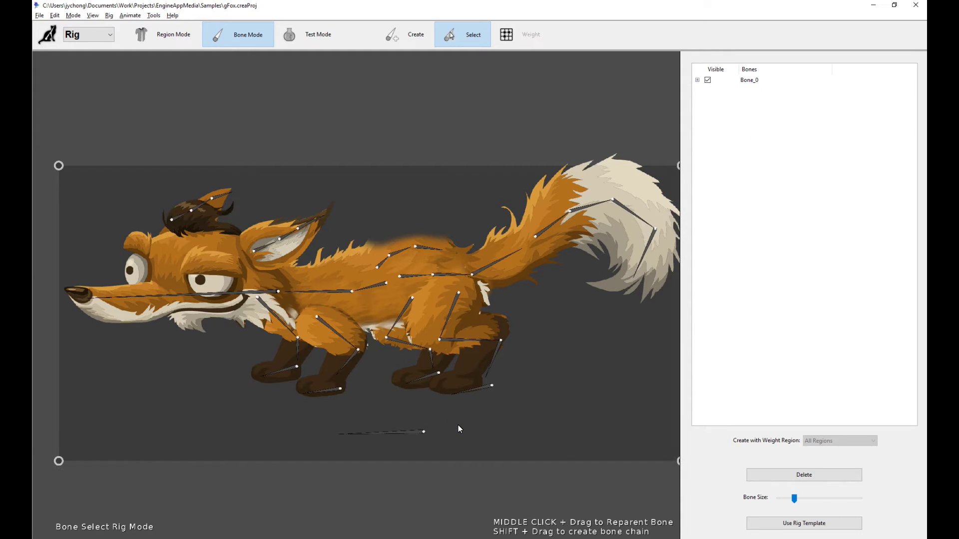
Cycle through the bone Create, Select and Weight modes with the root bone selected, and select the rear leg and foot bones in Select mode.
left_click(406, 433)
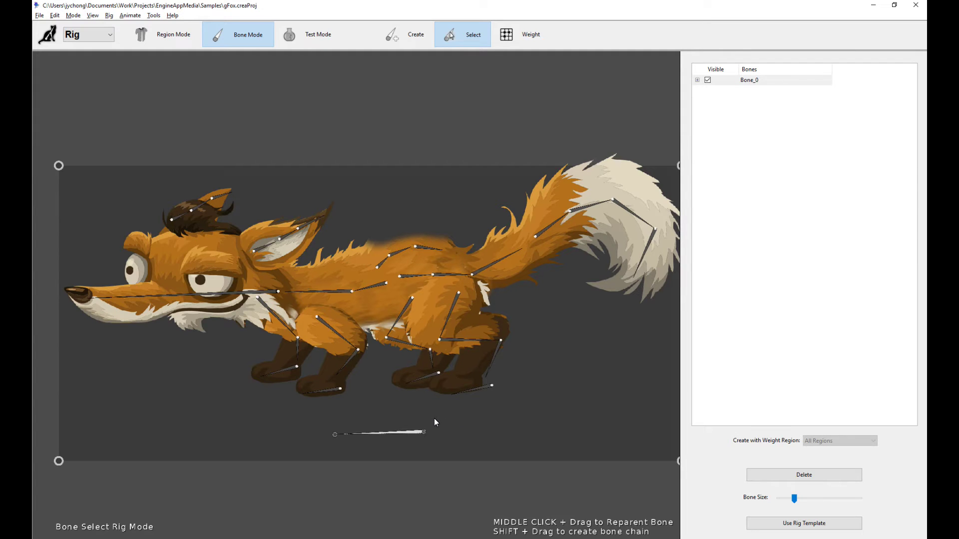
key("alt+c")
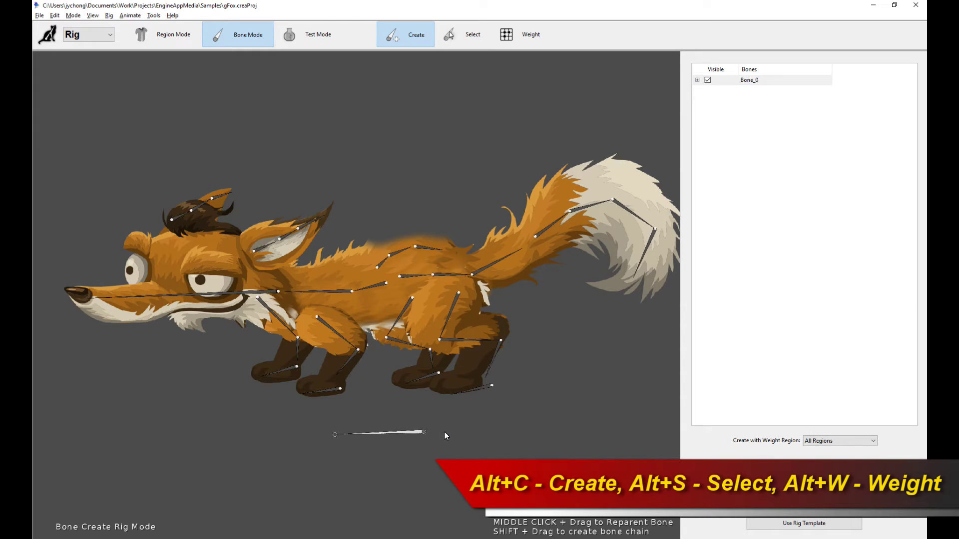
key("alt+s")
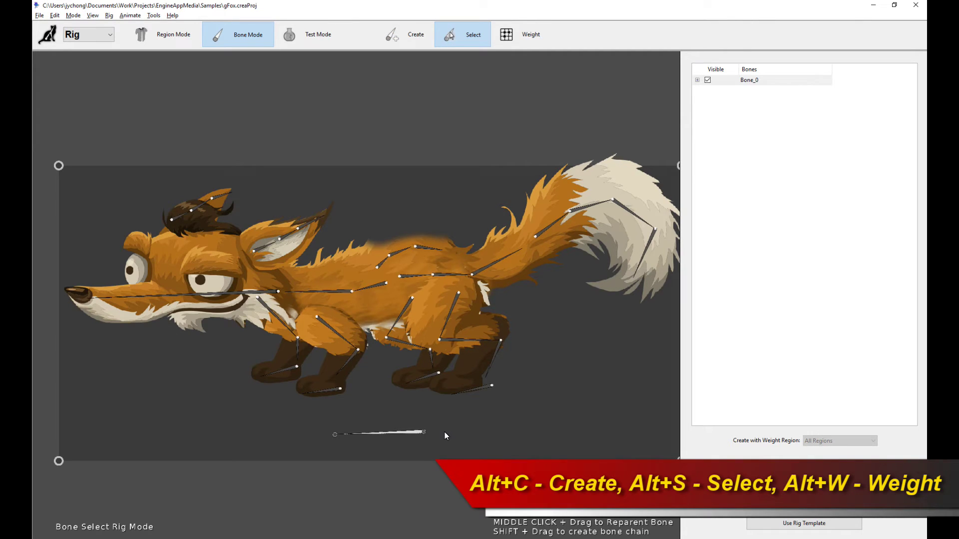
key("alt+w")
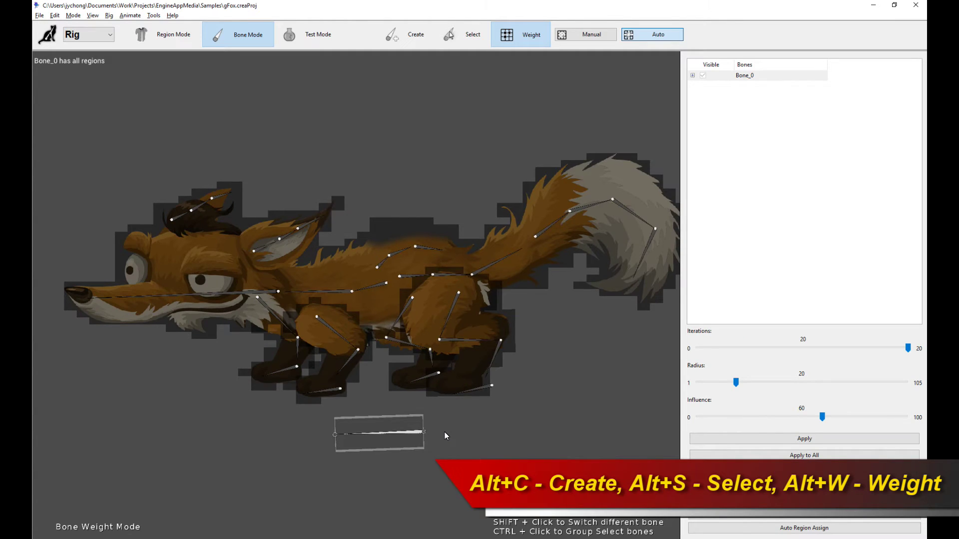
key("alt+s")
key("alt+c")
key("alt+s")
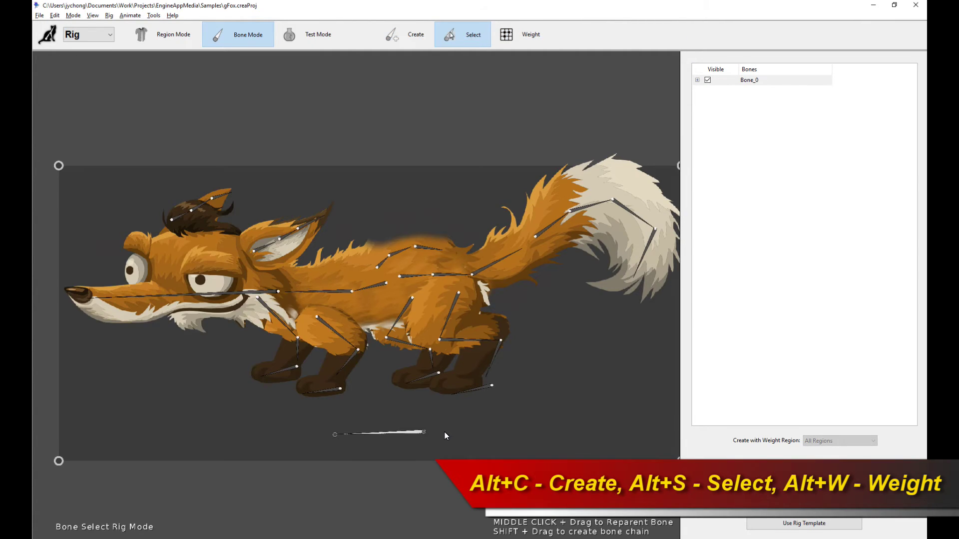
key("alt+w")
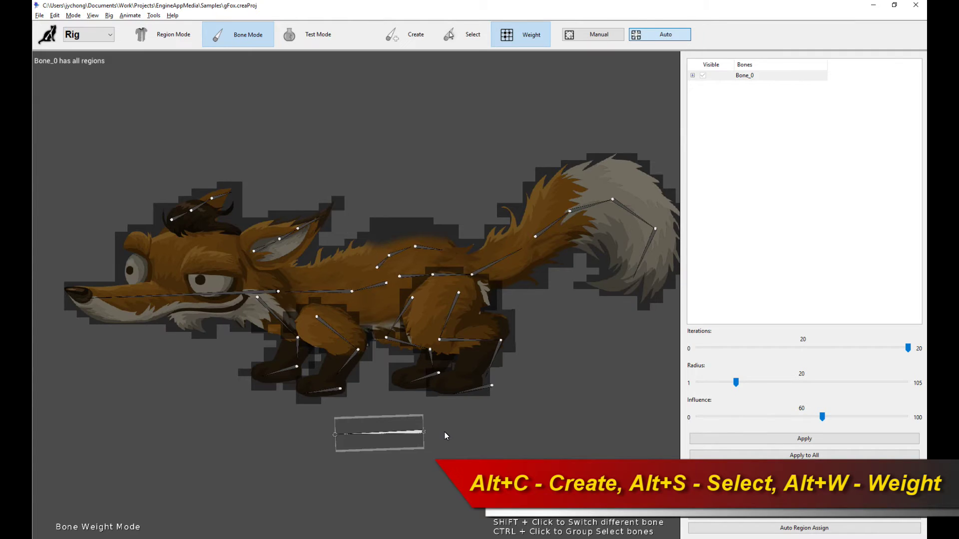
key("alt+c")
key("alt+s")
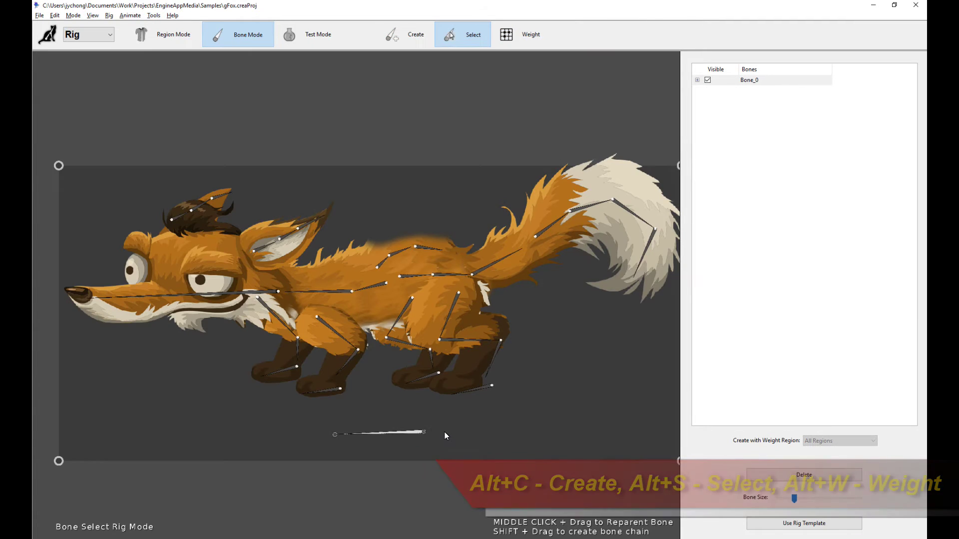
key("alt+w")
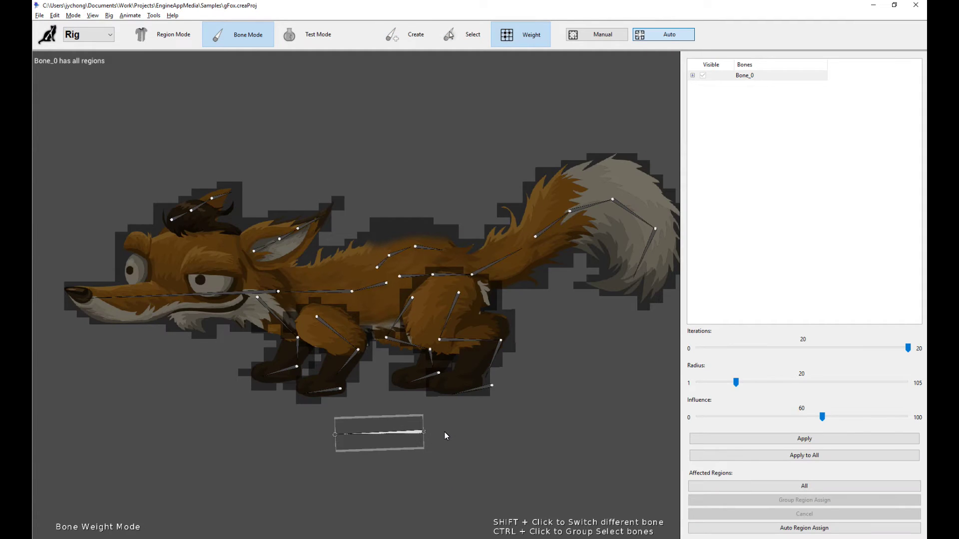
key("alt+s")
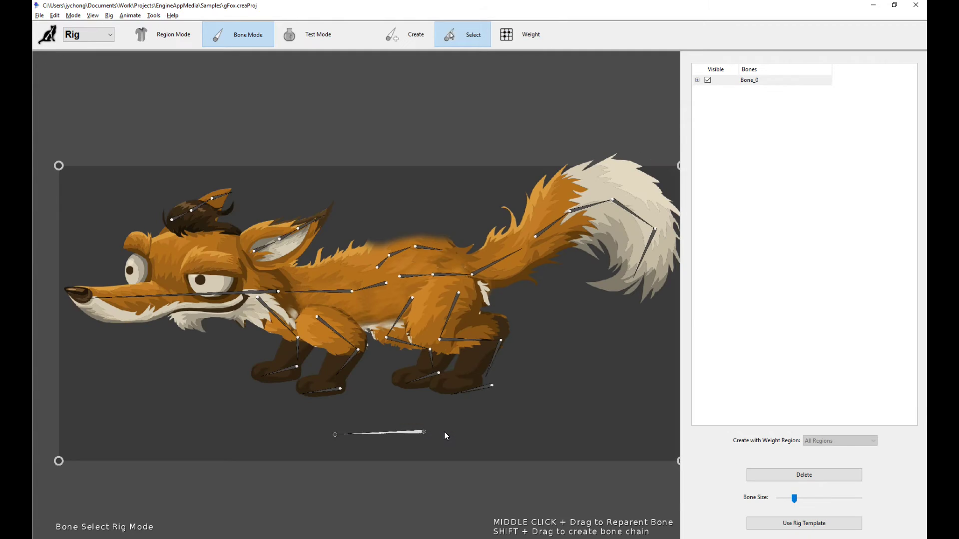
left_click(468, 343)
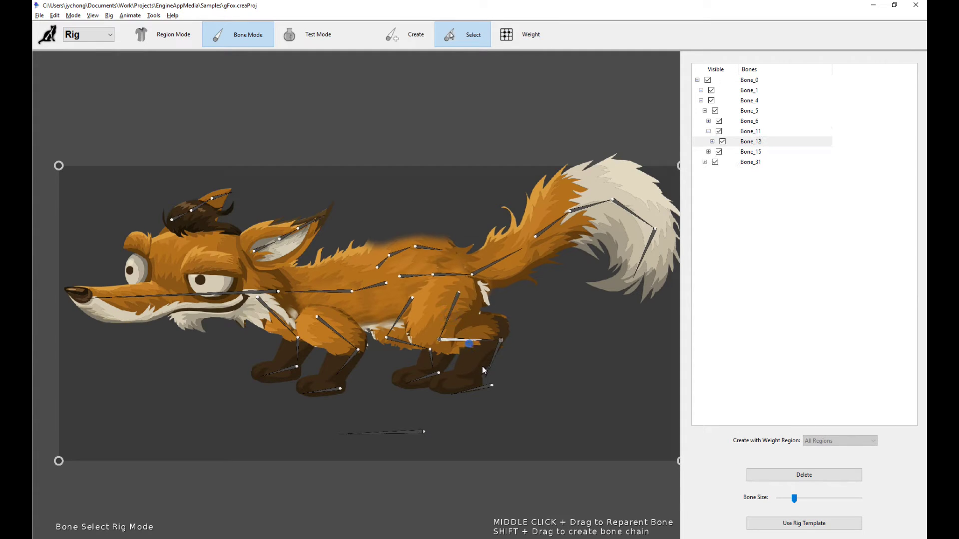
left_click(489, 386)
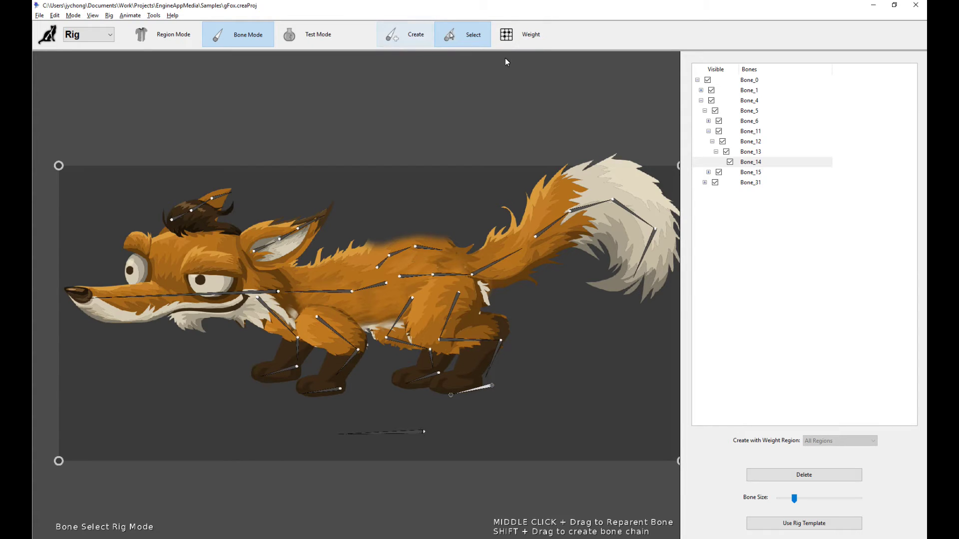
Select the root Bone_0 and create a zigzag chain of three child bones beneath the fox's rear feet.
left_click(411, 432)
key("c")
mouse_move(447, 428)
left_mouse_down()
mouse_move(500, 421)
mouse_move(543, 437)
mouse_move(603, 405)
left_mouse_up()
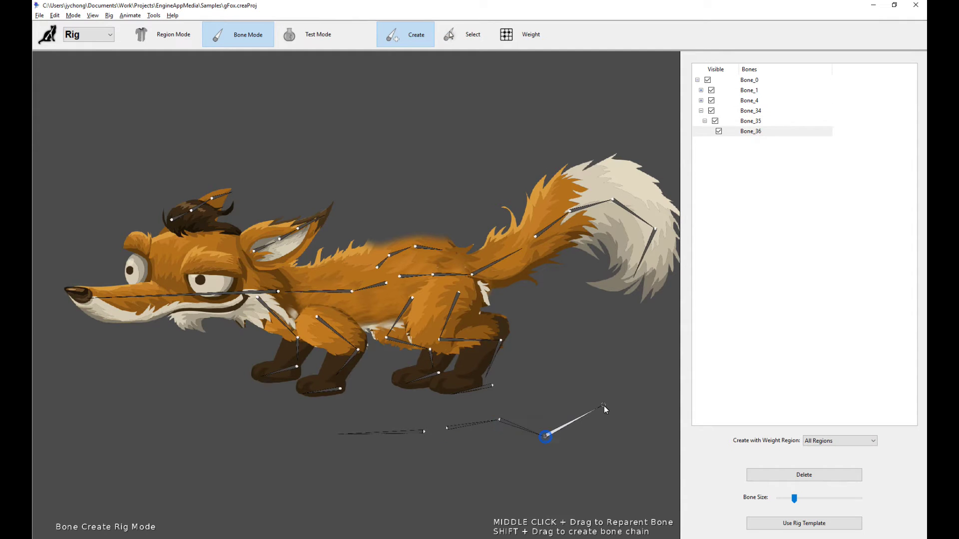
Select the middle bone of the new chain and branch another three-bone chain downward from it.
key("s")
left_click(514, 426)
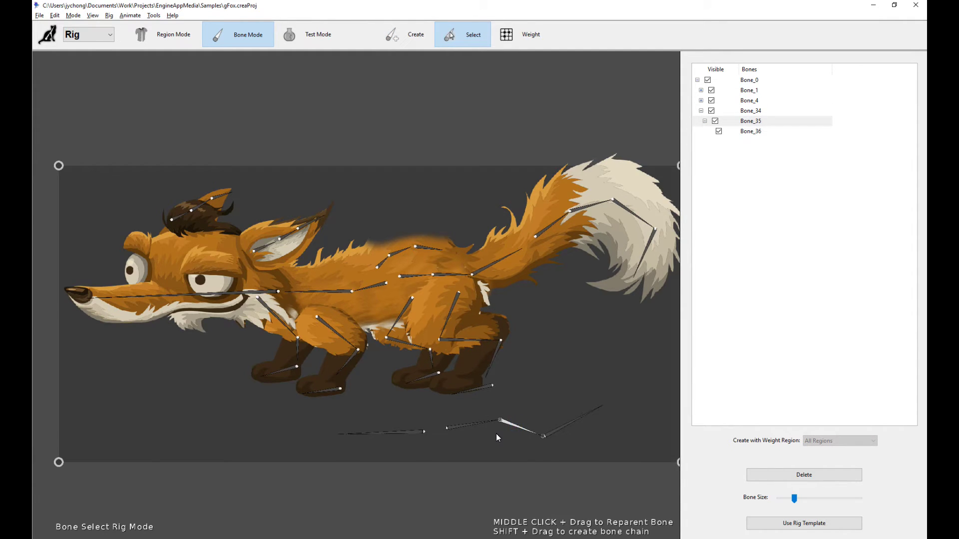
key("c")
mouse_move(498, 427)
left_mouse_down()
mouse_move(488, 460)
mouse_move(532, 482)
mouse_move(584, 484)
left_mouse_up()
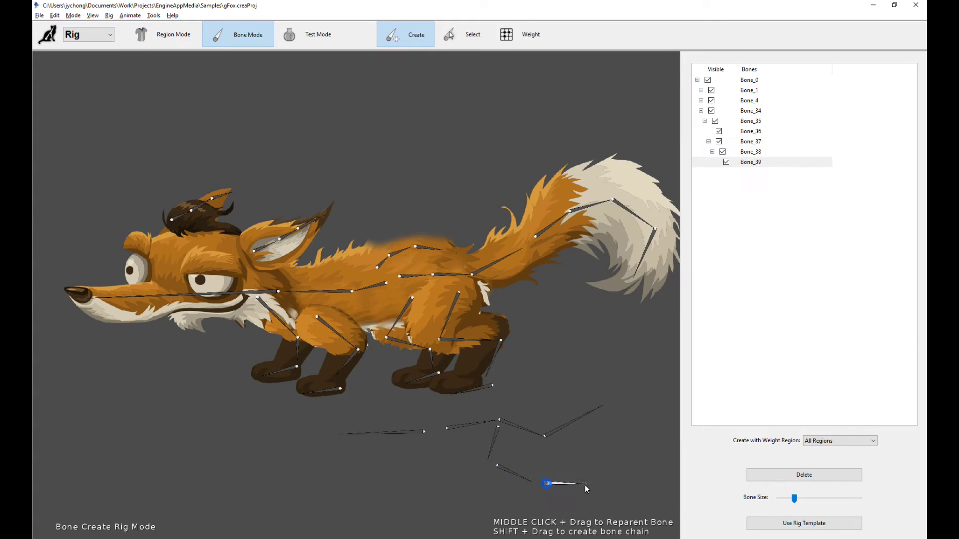
Delete Bone_34 together with all the bones branching from it.
key("s")
left_click(473, 425)
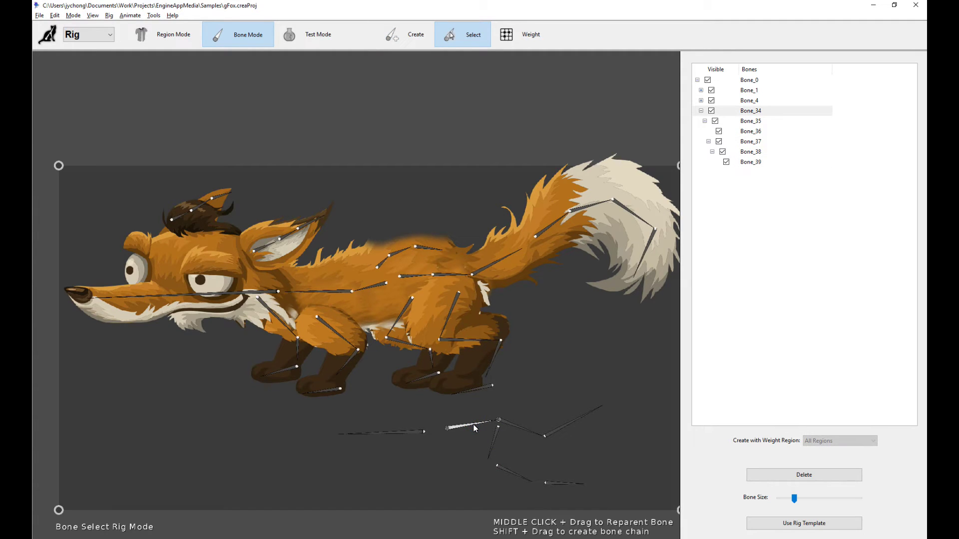
key("Delete")
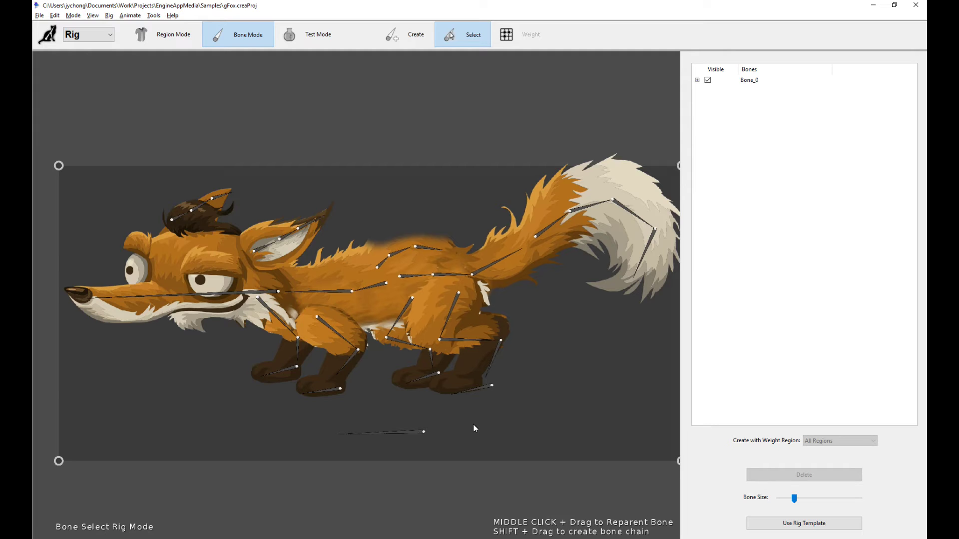
Resize the whole skeleton with the global transformation handles, pulling the upper tail-side corner slightly inward and the upper head-side corner slightly outward.
scroll(474, 428, "down", 1)
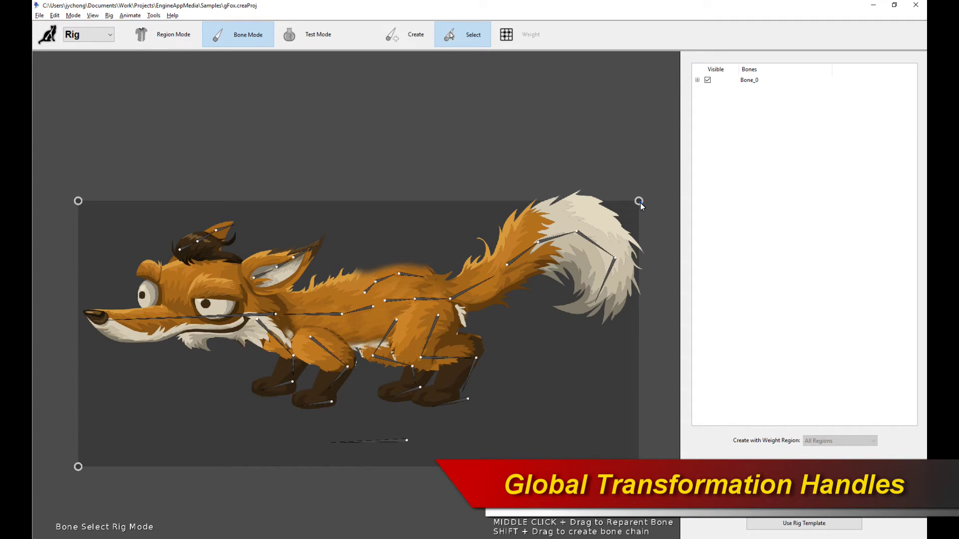
mouse_move(640, 203)
left_mouse_down()
mouse_move(634, 186)
mouse_move(625, 205)
mouse_move(639, 206)
mouse_move(612, 202)
mouse_move(628, 191)
mouse_move(629, 200)
left_mouse_up()
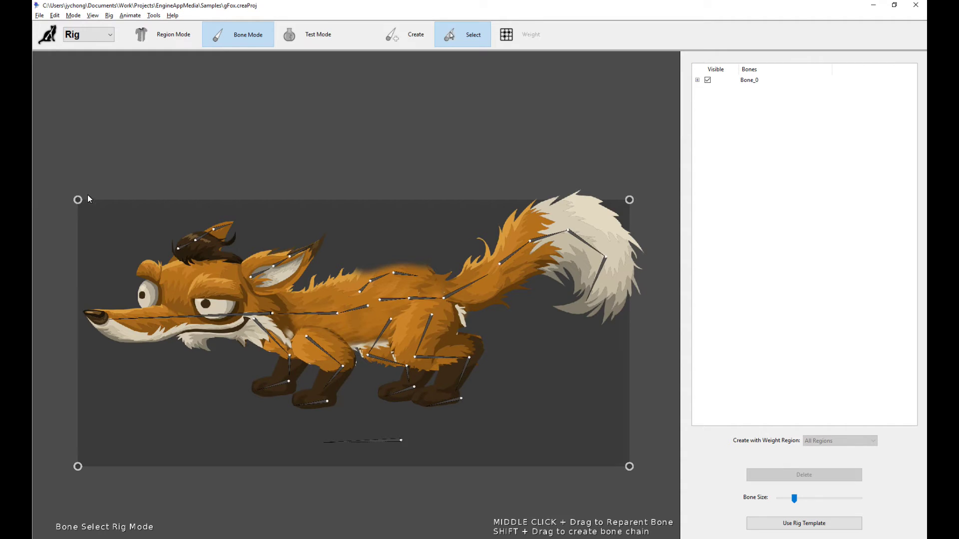
left_click_drag(78, 200, 70, 201)
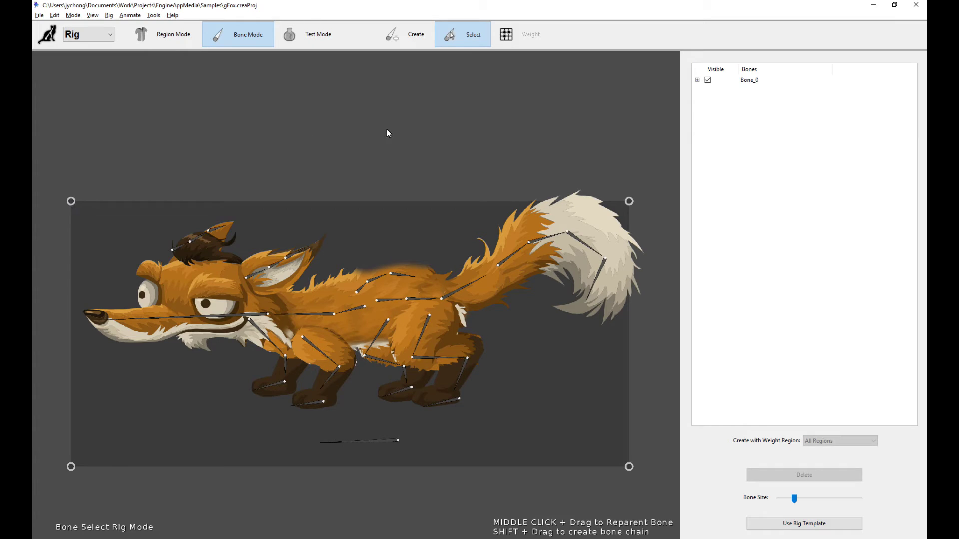
Test the rig by posing the tail bones and the near rear leg, and return to editing bones.
left_click(315, 40)
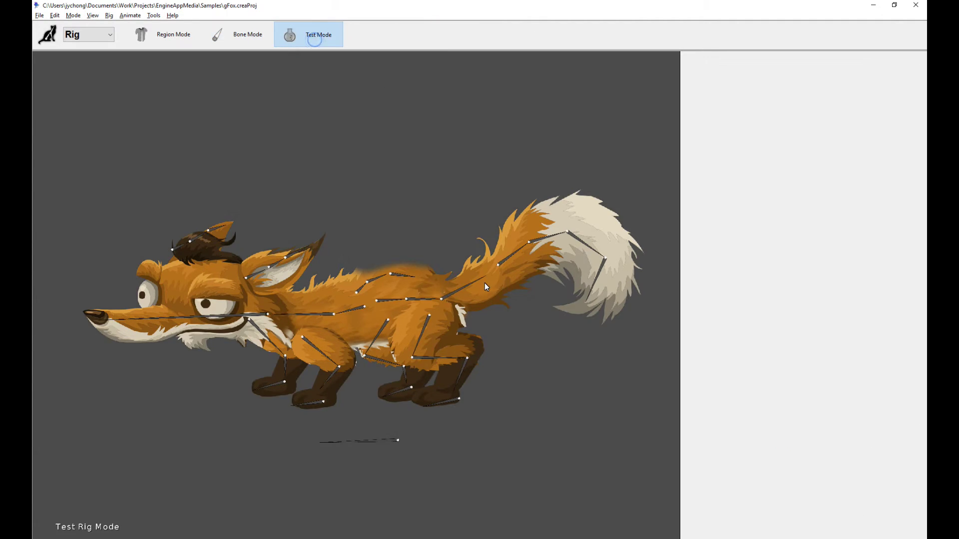
left_click_drag(488, 275, 565, 235)
mouse_move(597, 268)
left_mouse_down()
mouse_move(604, 256)
mouse_move(588, 303)
left_mouse_up()
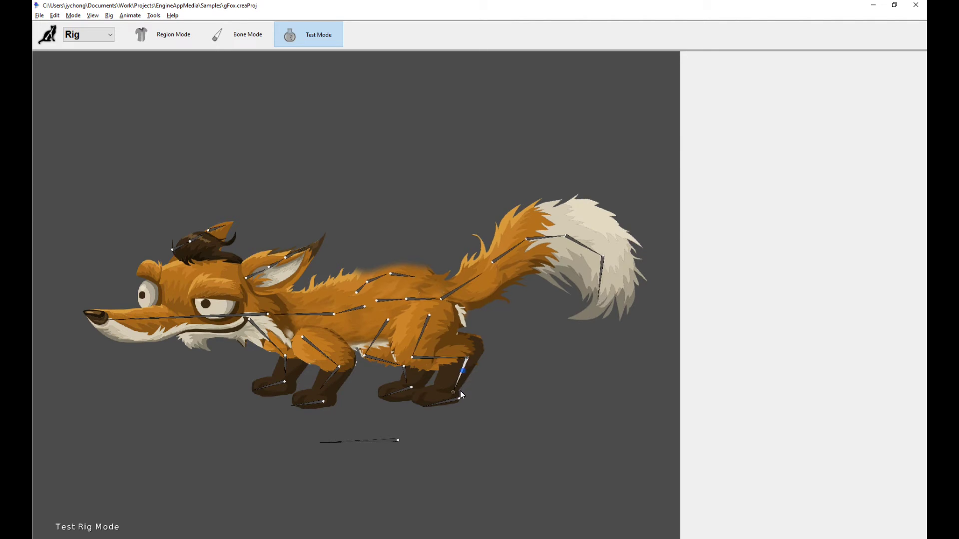
left_click_drag(458, 391, 418, 361)
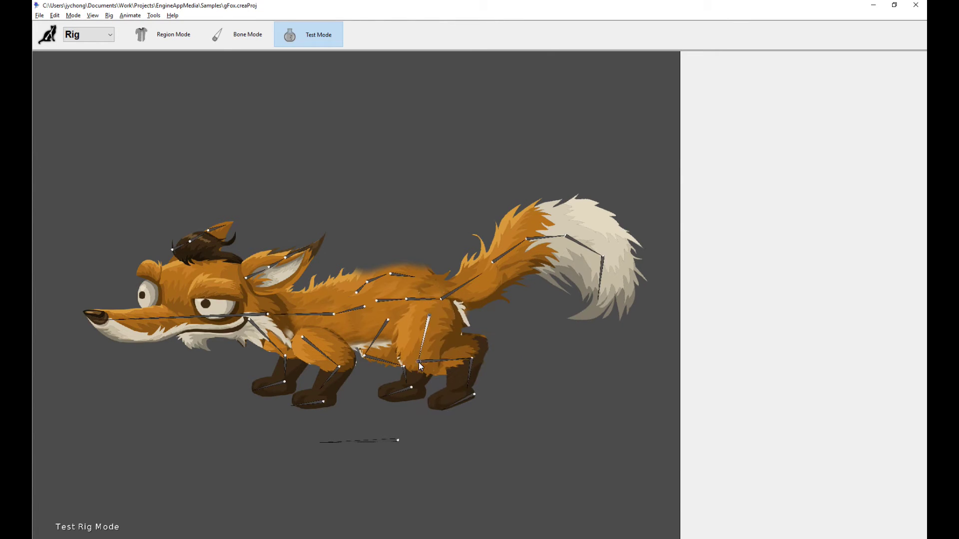
left_click(402, 277)
left_click(238, 34)
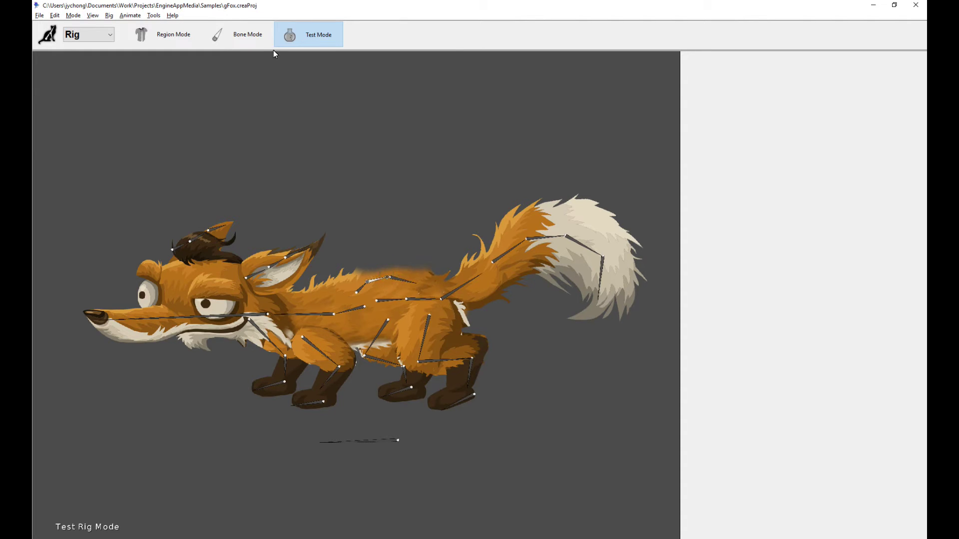
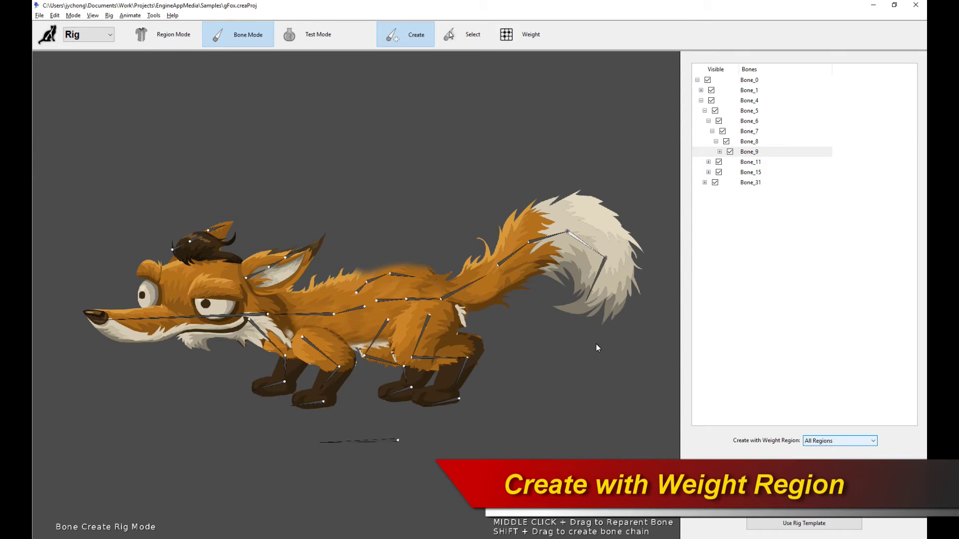
Check which regions are affected by the tail bone Bone_9 in its weight settings, leaving them unchanged.
left_click(474, 31)
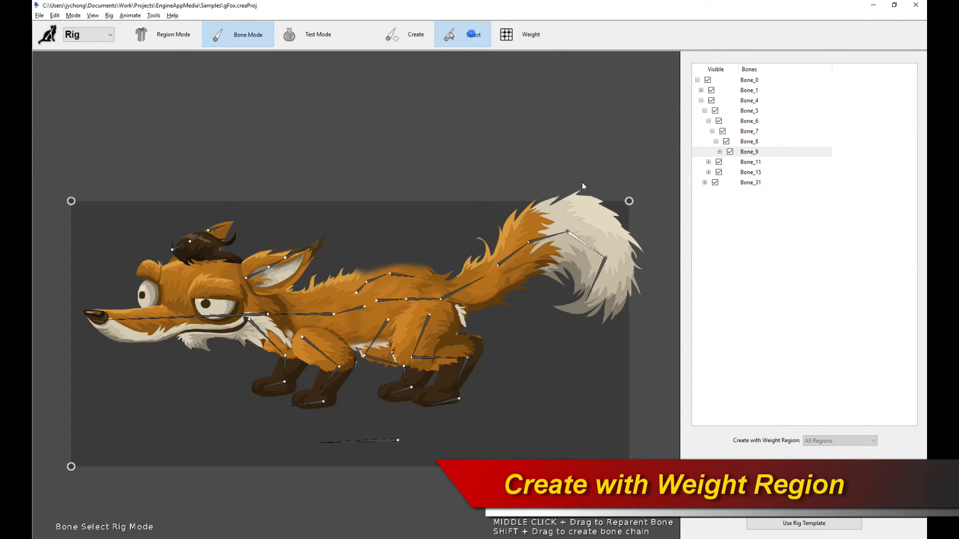
left_click(534, 35)
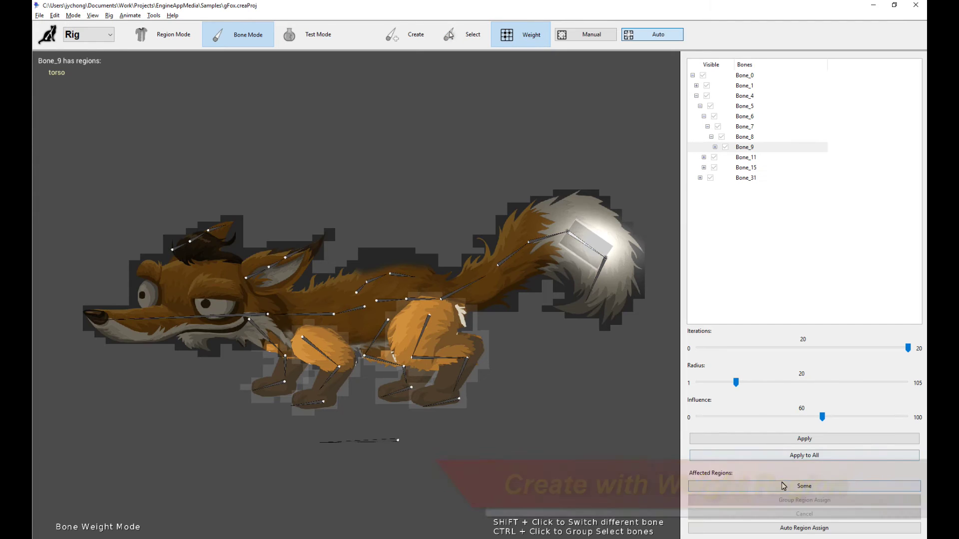
left_click(779, 485)
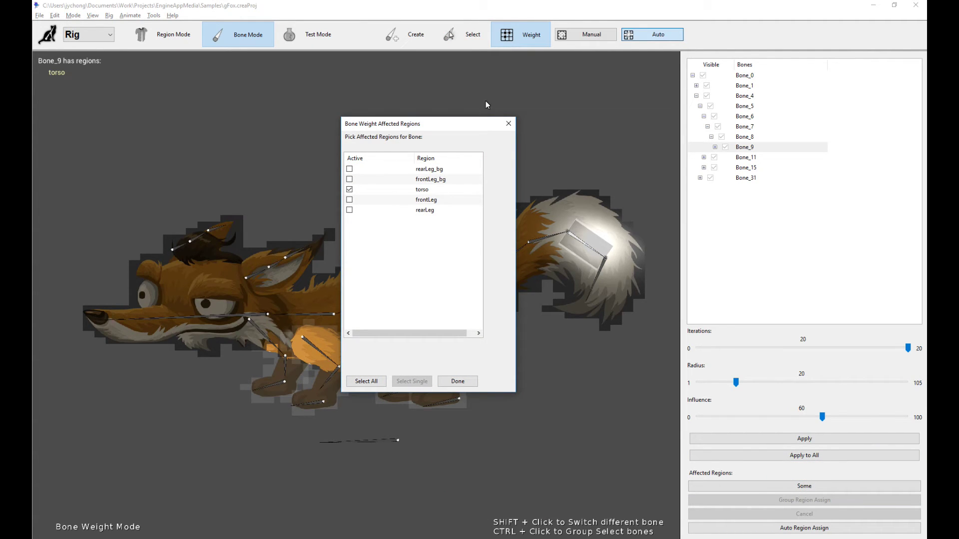
left_click(509, 123)
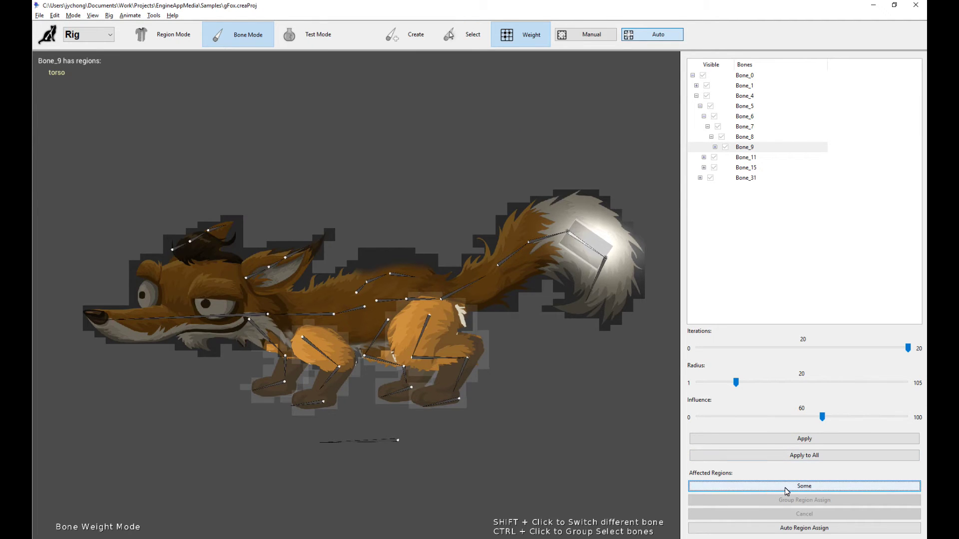
Set the weight region for new bones to torso and create a six-bone chain from Bone_7 around the tail's outer edge.
left_click(408, 37)
left_click(826, 441)
left_click(825, 449)
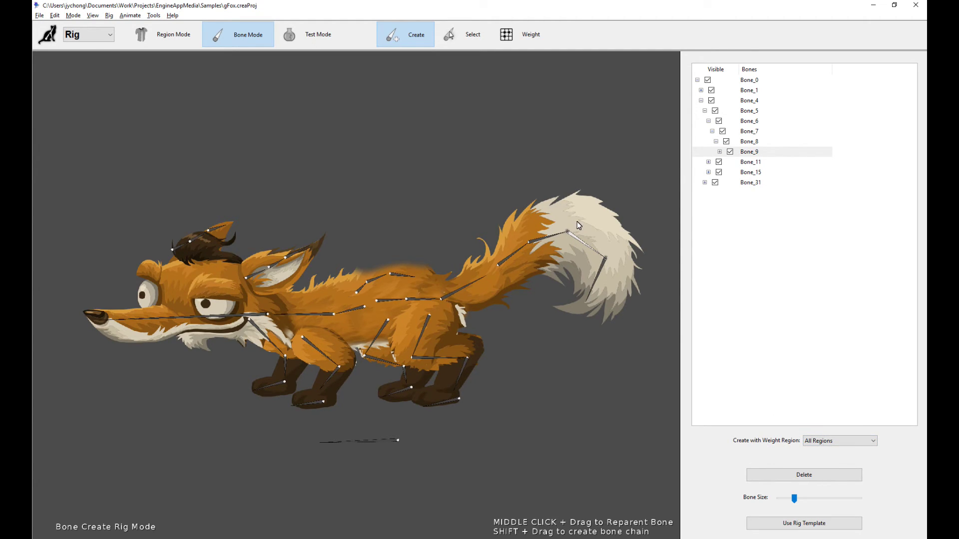
key("s")
left_click(507, 256)
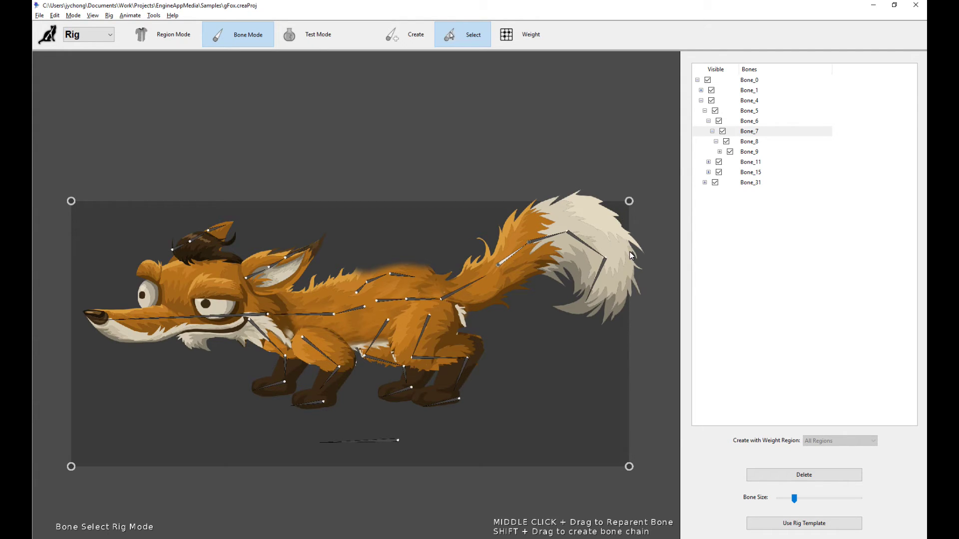
key("c")
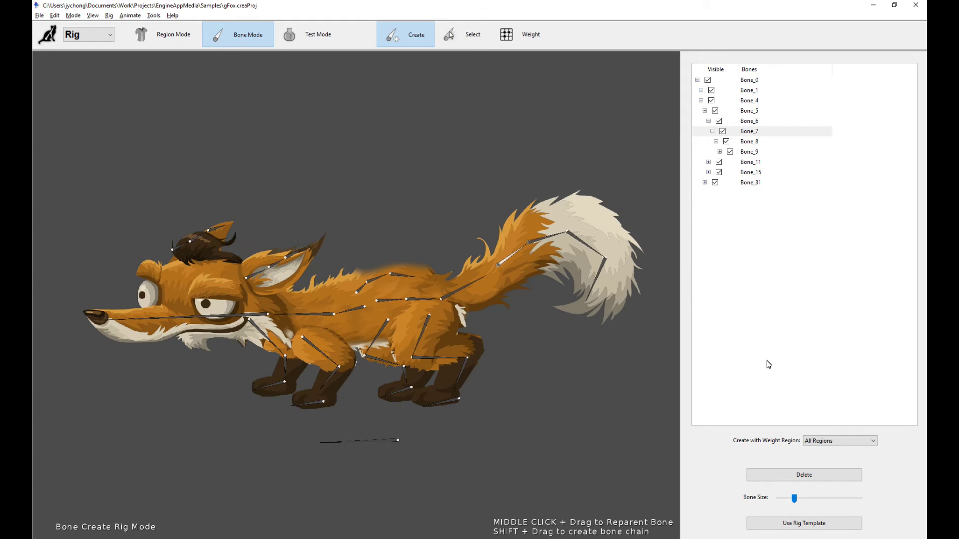
left_click(833, 442)
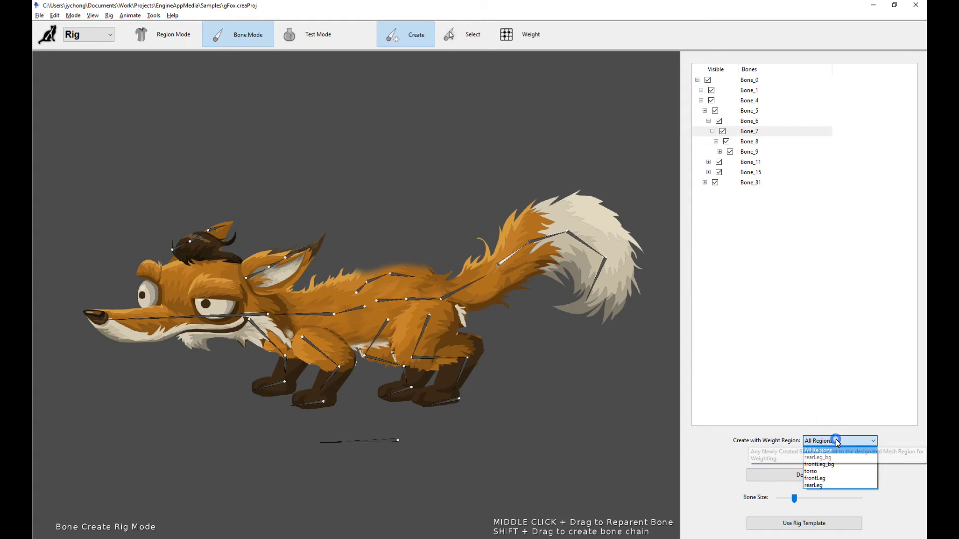
left_click(840, 475)
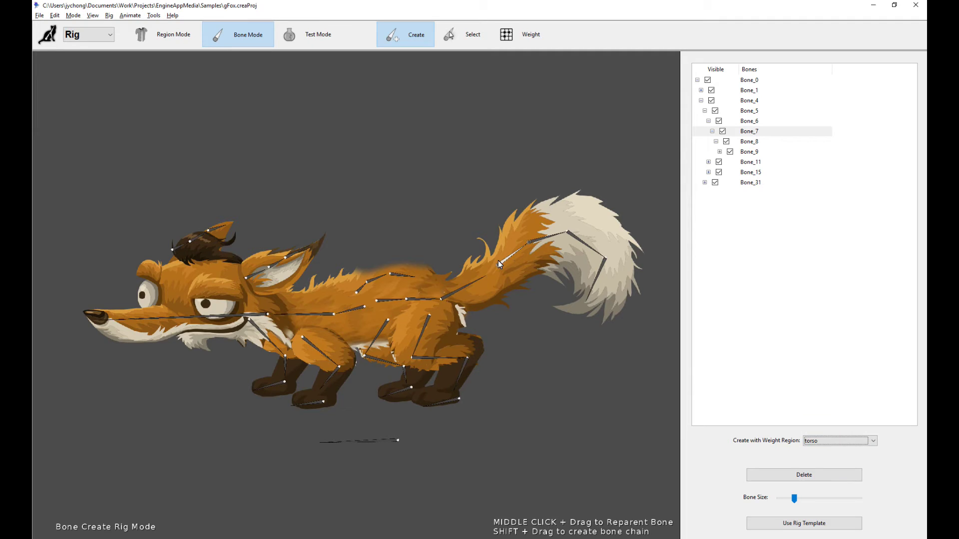
mouse_move(499, 245)
left_mouse_down()
mouse_move(517, 216)
mouse_move(599, 213)
mouse_move(621, 241)
mouse_move(628, 285)
mouse_move(610, 317)
left_mouse_up()
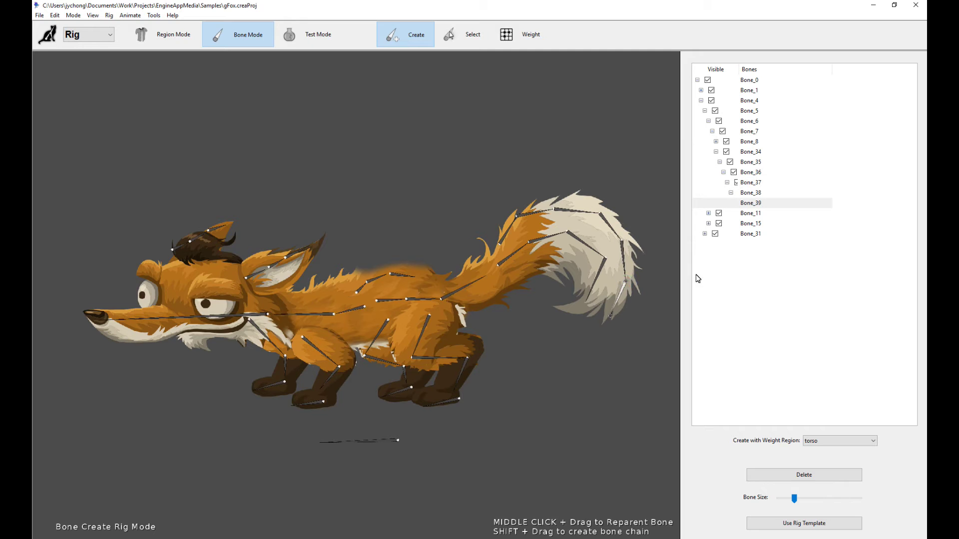
Examine the affected regions assigned to Bone_39 at the tip of the new tail chain.
key("s")
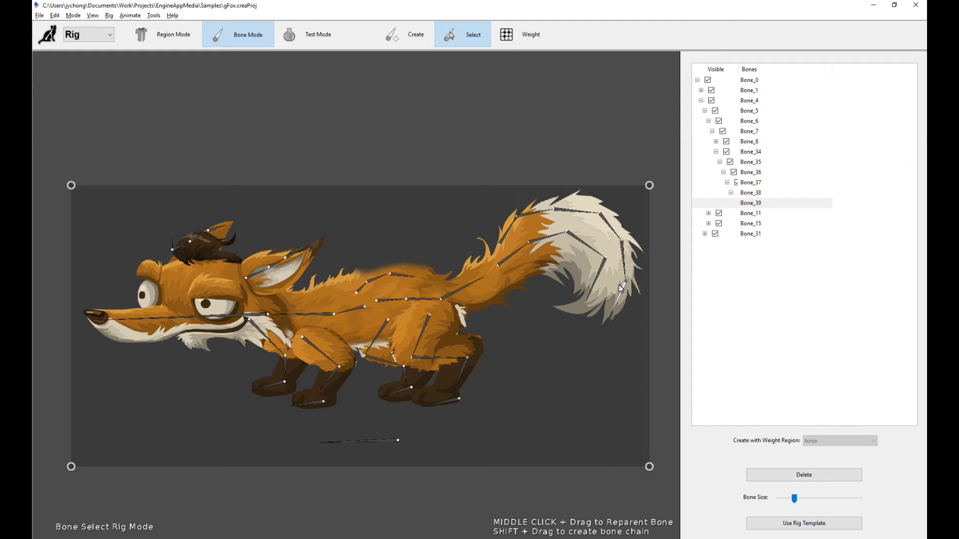
left_click(535, 43)
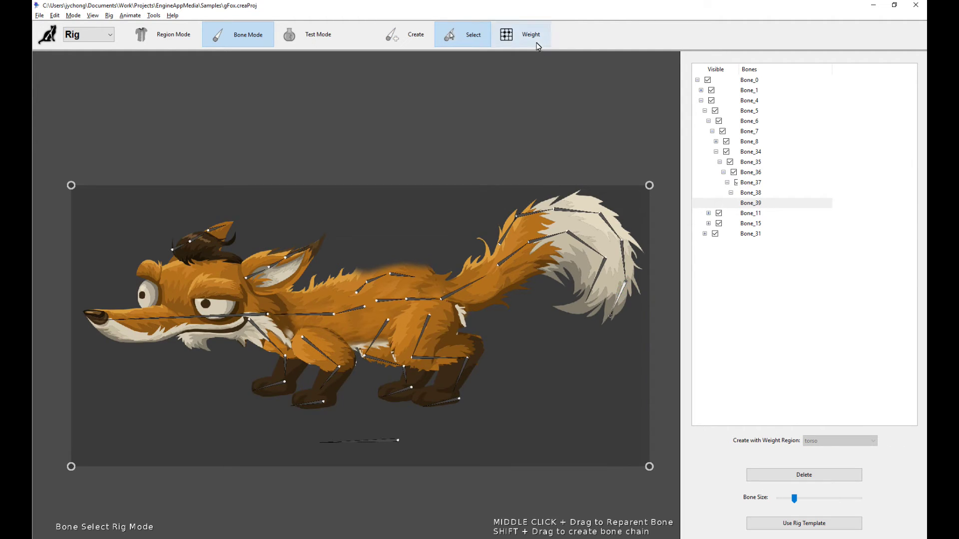
left_click(790, 487)
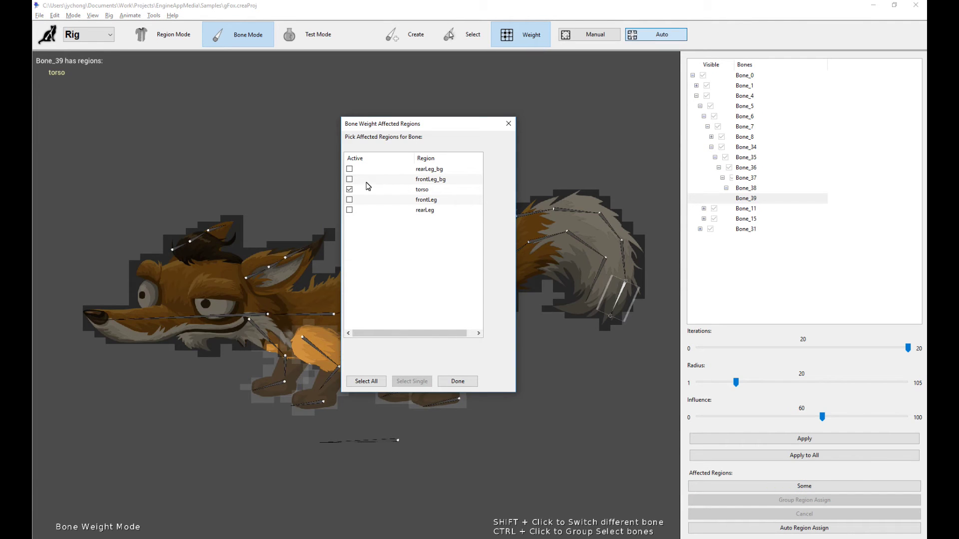
left_click(458, 381)
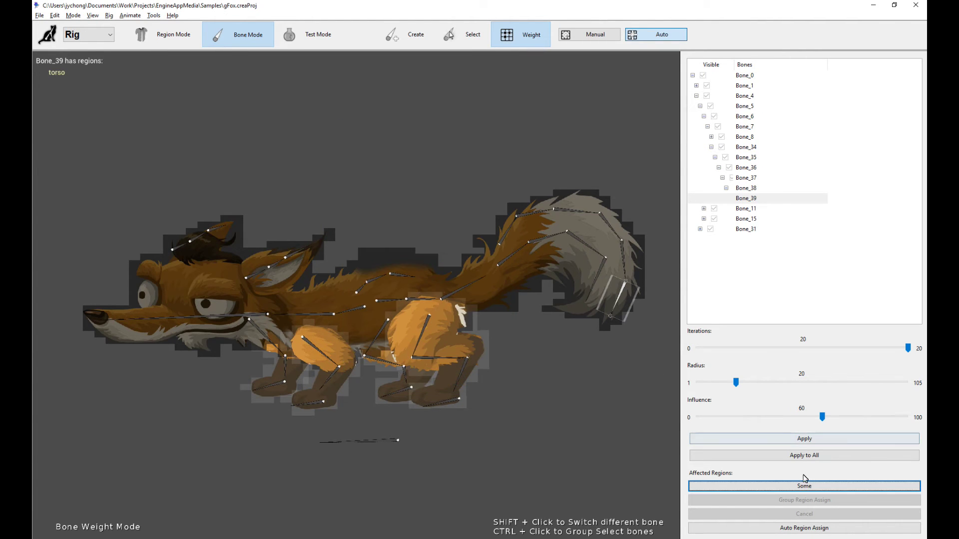
Delete Bone_34 and the rest of the new chain along the tail's outer edge.
left_click(468, 39)
left_click(420, 43)
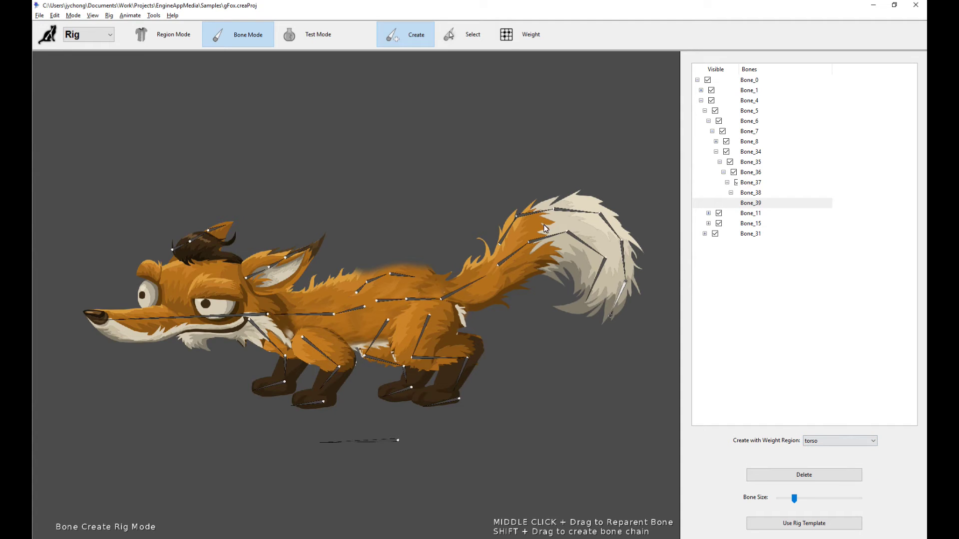
left_click(462, 34)
left_click(506, 236)
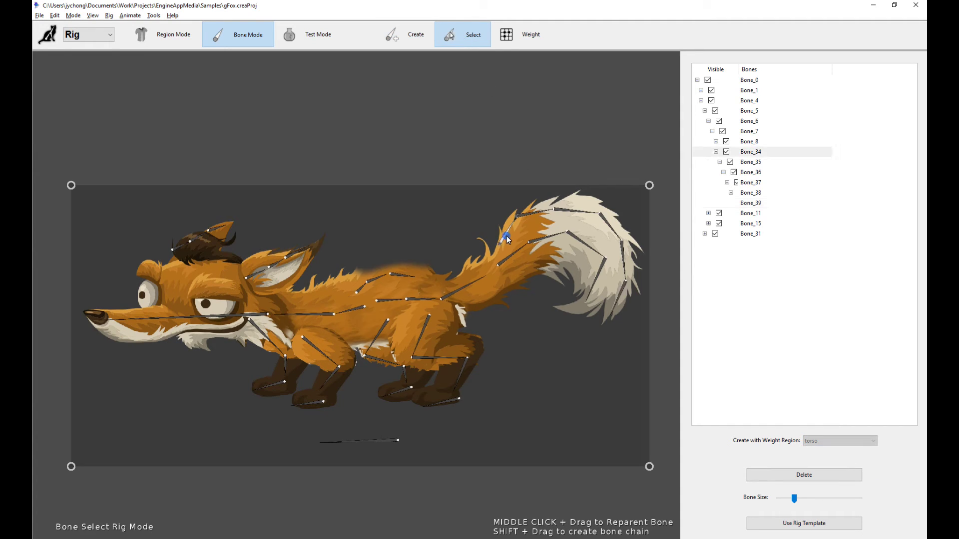
key("Delete")
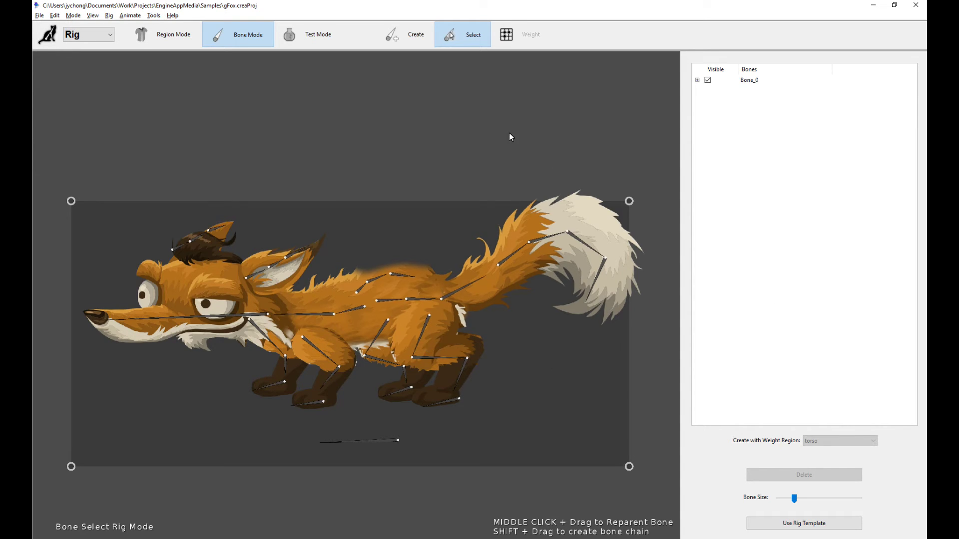
Set the weight region for newly created bones to frontLeg_bg.
left_click(427, 43)
left_click(873, 441)
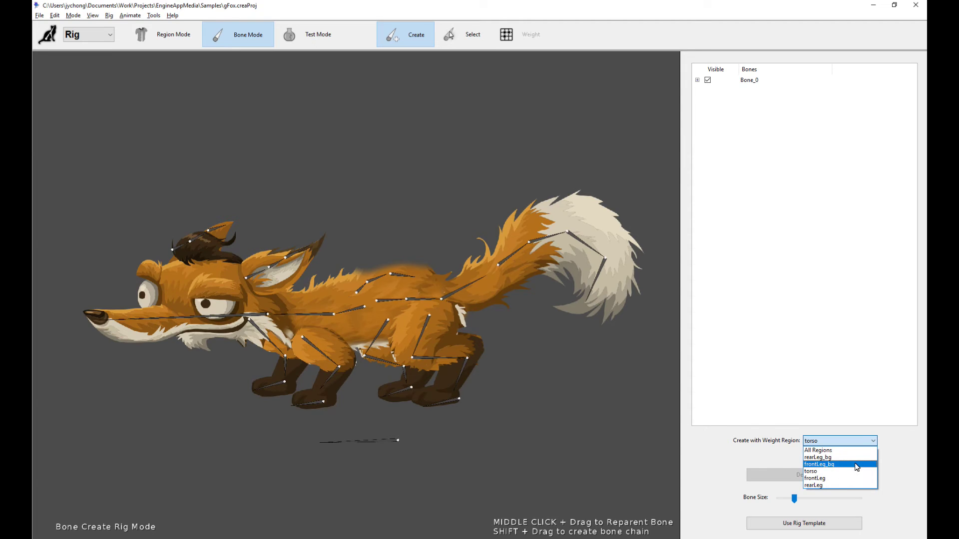
left_click(857, 466)
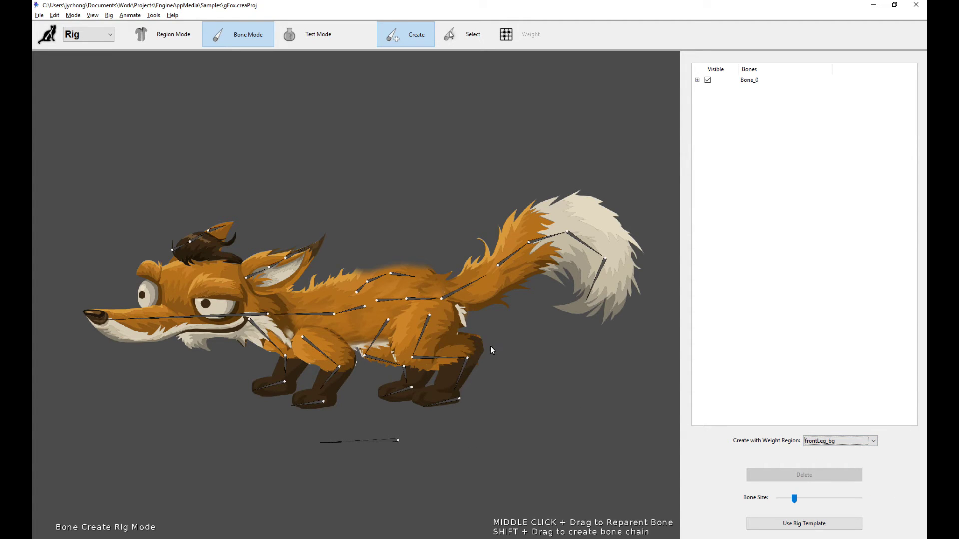
Select Bone_11 in the near rear thigh and set the weight region for new bones back to All Regions.
left_click(454, 31)
left_click(427, 326)
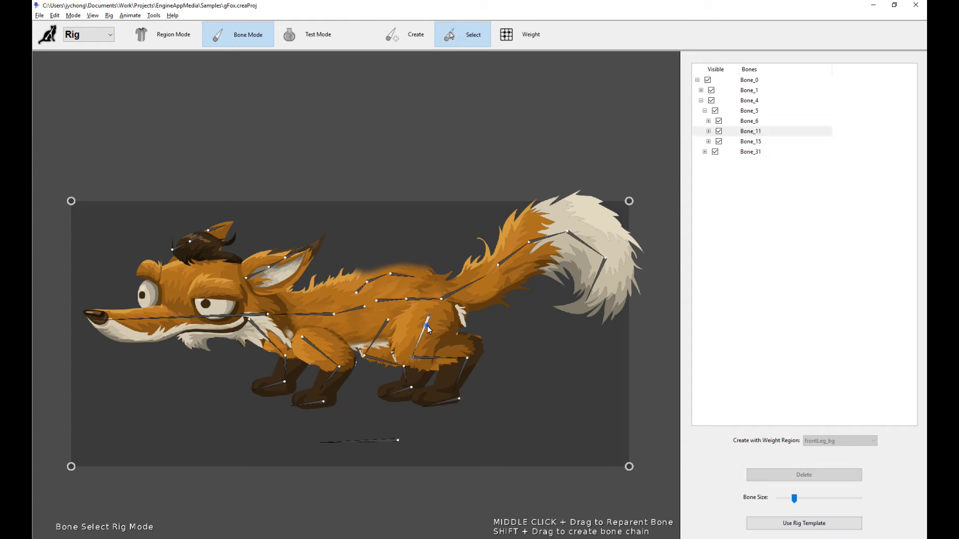
left_click(406, 33)
left_click(830, 441)
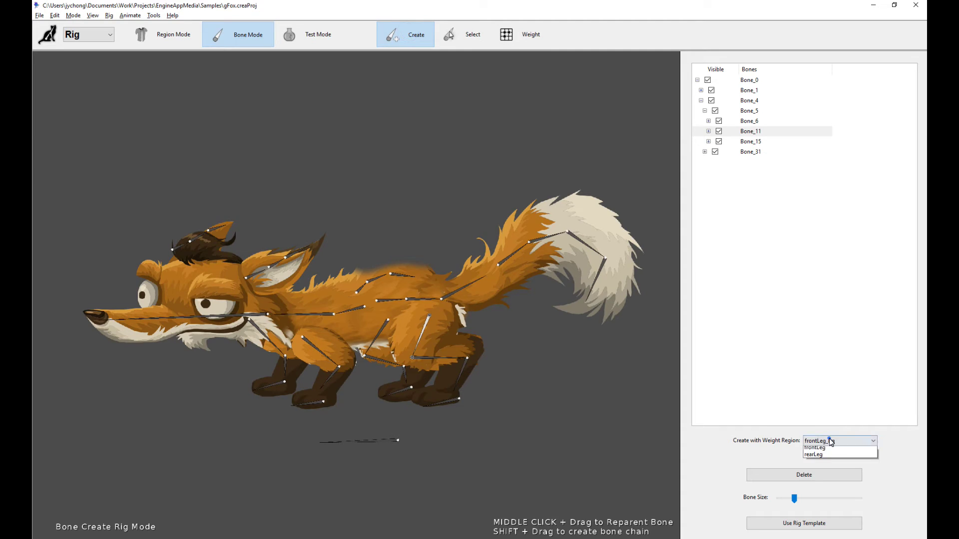
left_click(830, 445)
Select Bone_9 in the tail and show its weights on the whole fox.
left_click(473, 40)
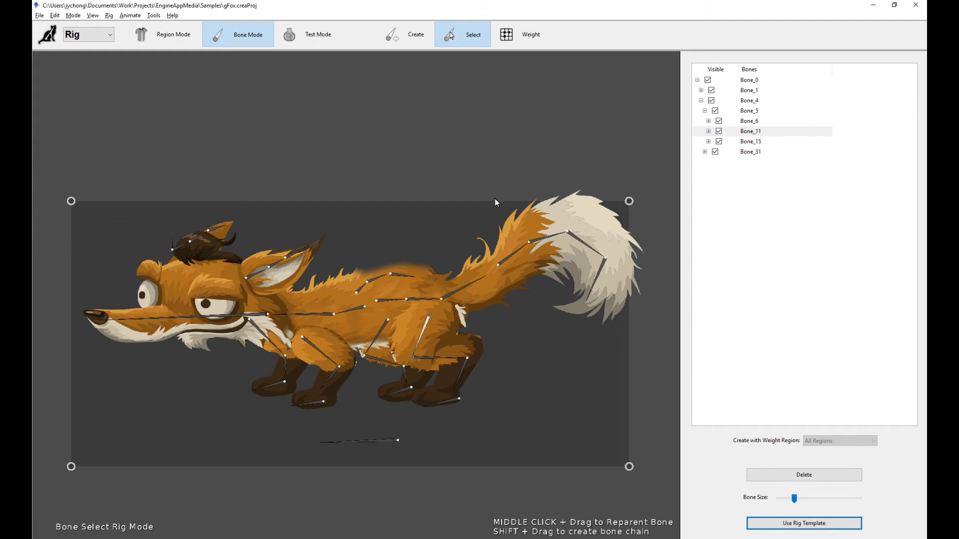
left_click(592, 251)
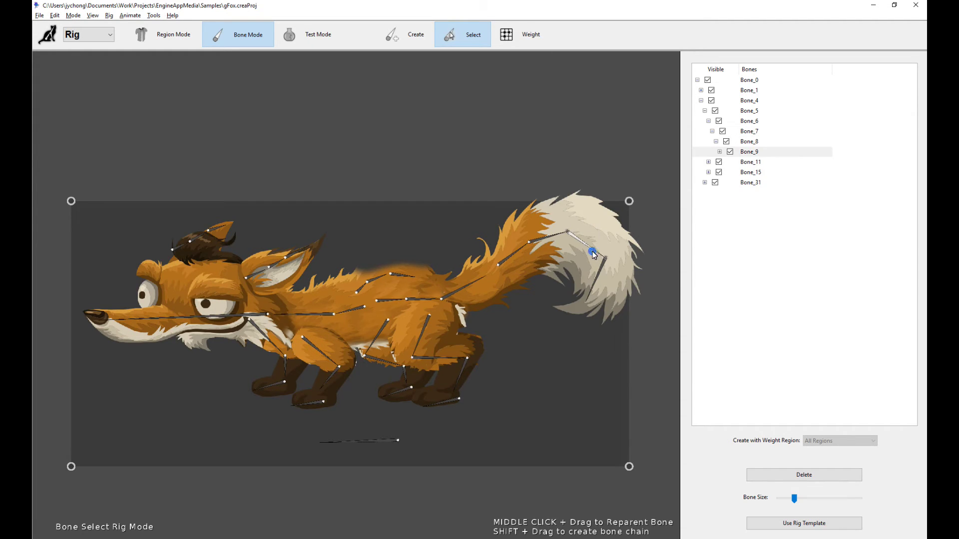
left_click(535, 36)
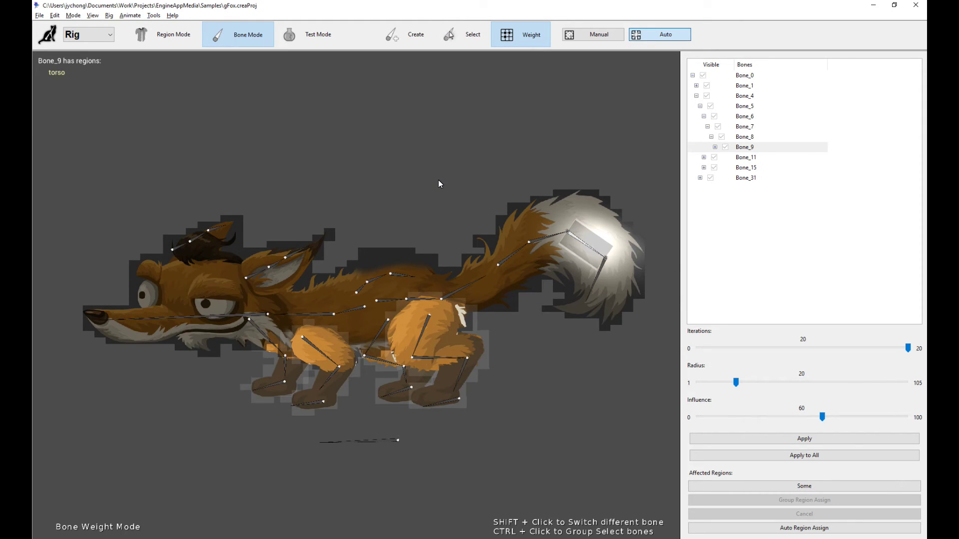
scroll(439, 182, "down", 1)
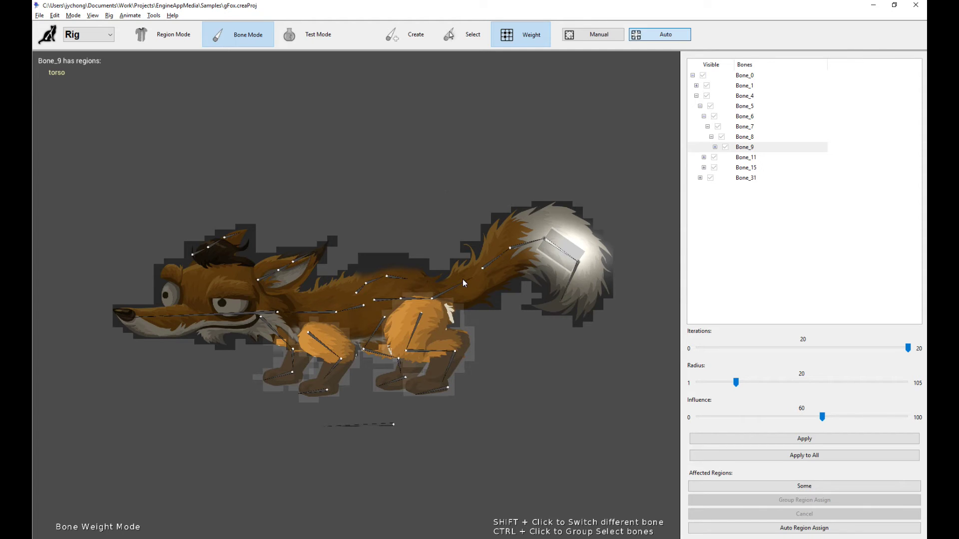
Examine the weights of individual tail, back and near rear leg bones by switching between them on the fox, down to the foot.
left_click(478, 271, "shift")
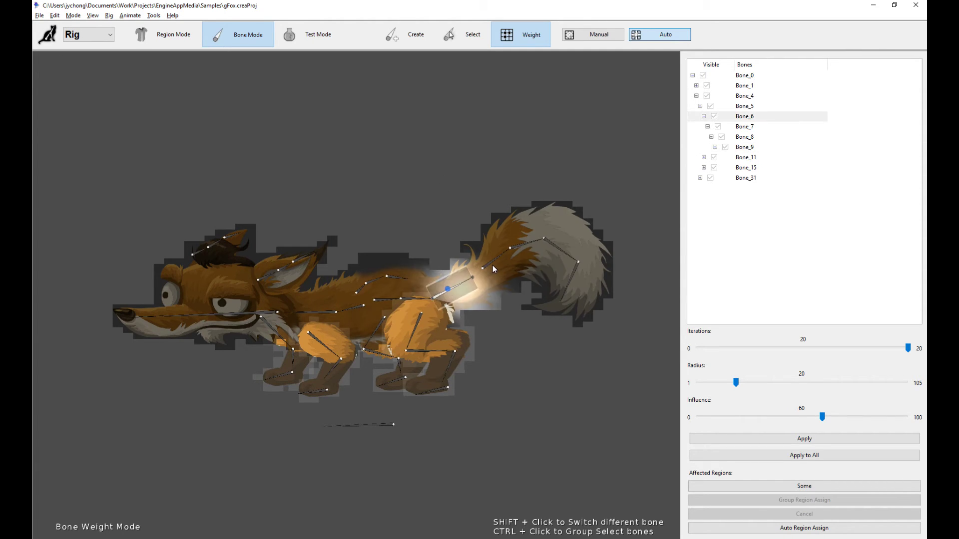
left_click(494, 261, "shift")
left_click(396, 280, "shift")
left_click(418, 299, "shift")
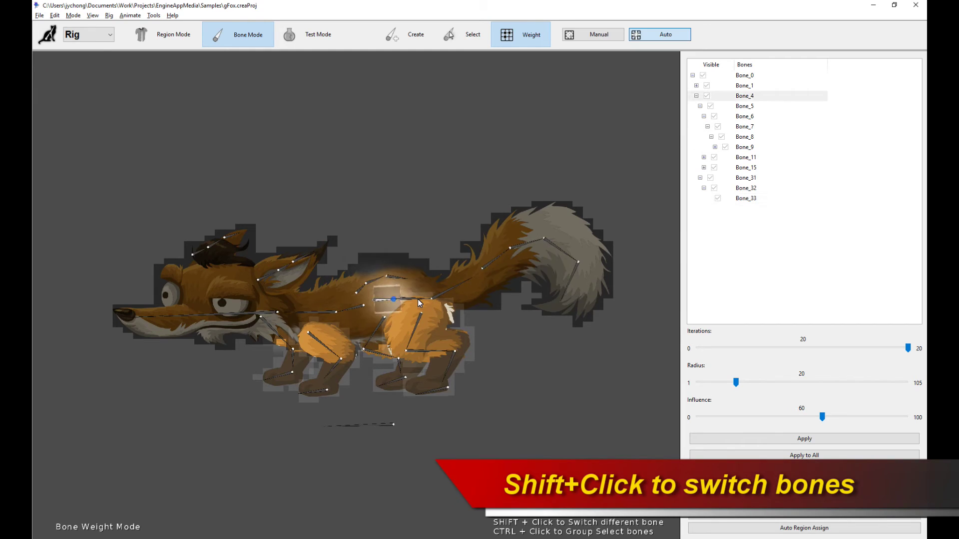
left_click(417, 298, "shift")
left_click(418, 327, "shift")
left_click(428, 346, "shift")
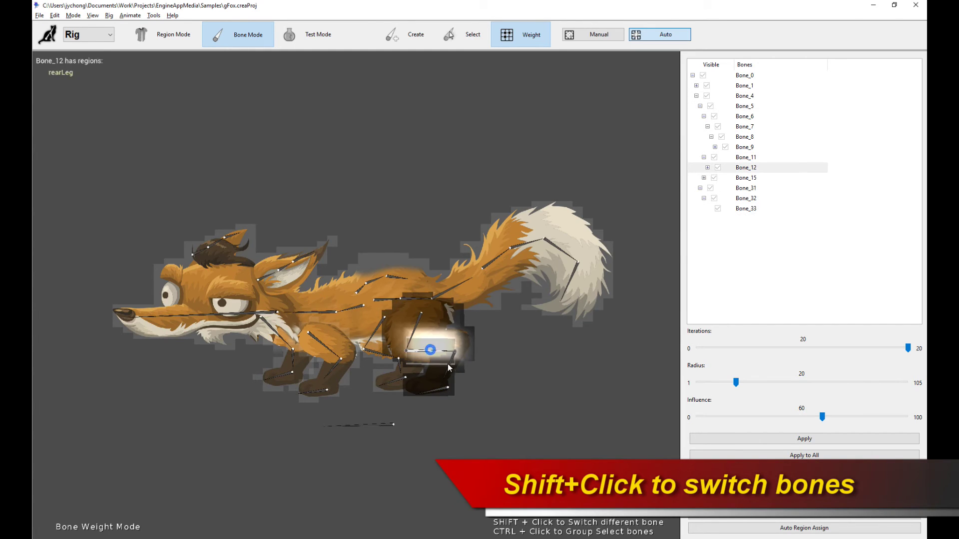
left_click(435, 390, "shift")
left_click(435, 394, "shift")
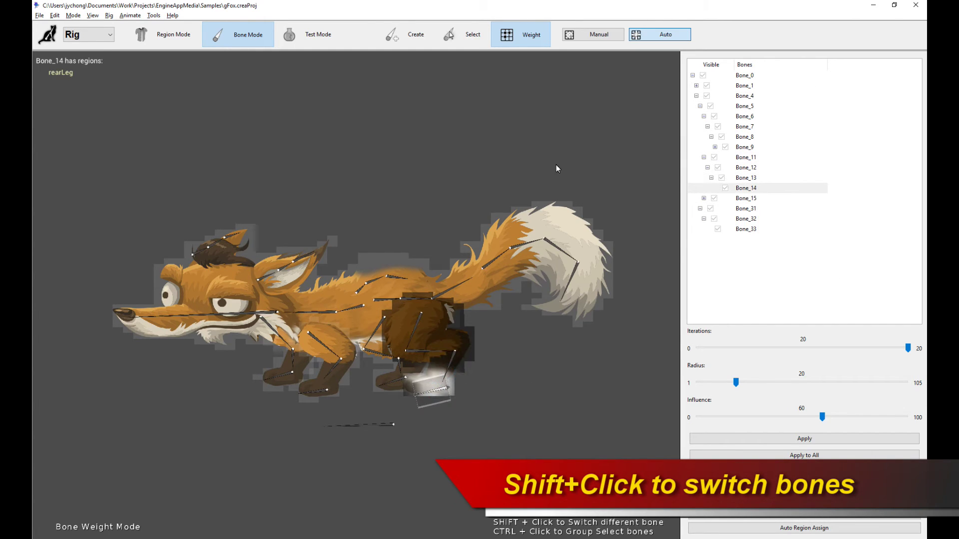
Switch the weighted bone through the bone hierarchy, including Bone_0 and Bone_5, and end on Bone_11.
left_click(760, 92)
left_click(756, 75)
left_click(764, 106)
left_click(767, 158)
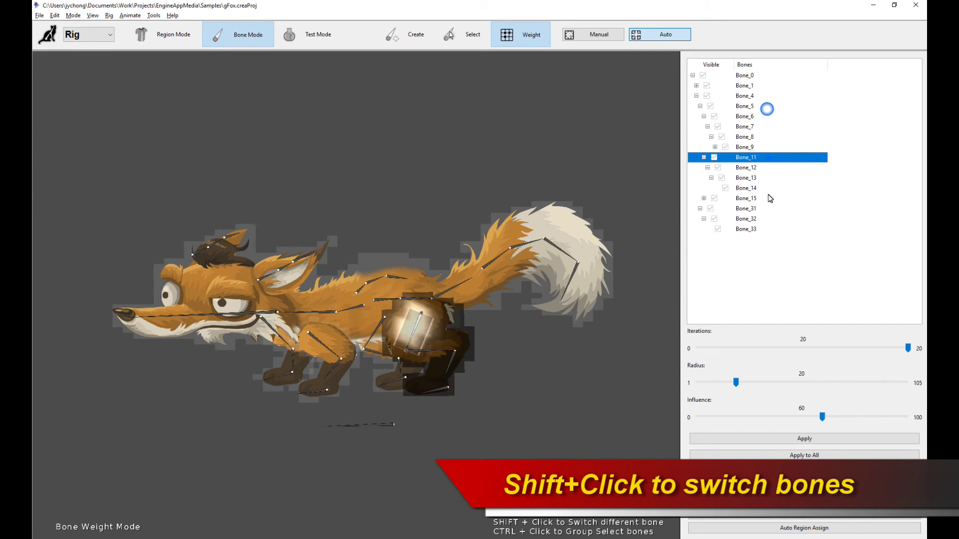
Switch the weighted bone through the lower bone hierarchy, including Bone_15, and end on Bone_32.
left_click(764, 198)
left_click(769, 136)
left_click(771, 95)
left_click(769, 126)
left_click(774, 208)
left_click(771, 167)
left_click(775, 116)
left_click(774, 96)
left_click(766, 157)
left_click(764, 198)
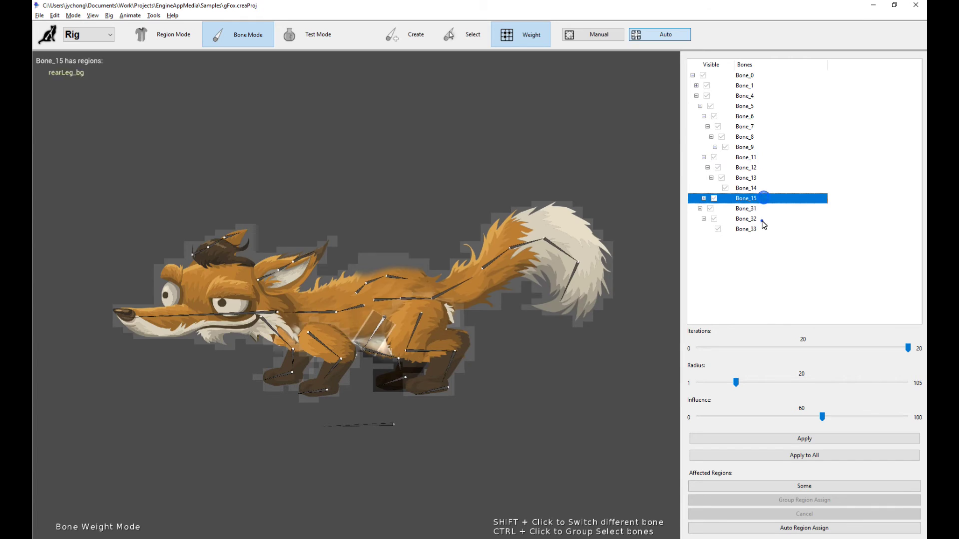
left_click(762, 218)
Examine the weights of the near ear bones by switching among Bone_25, its child bones and Bone_30 on the fox.
left_click(279, 270, "shift")
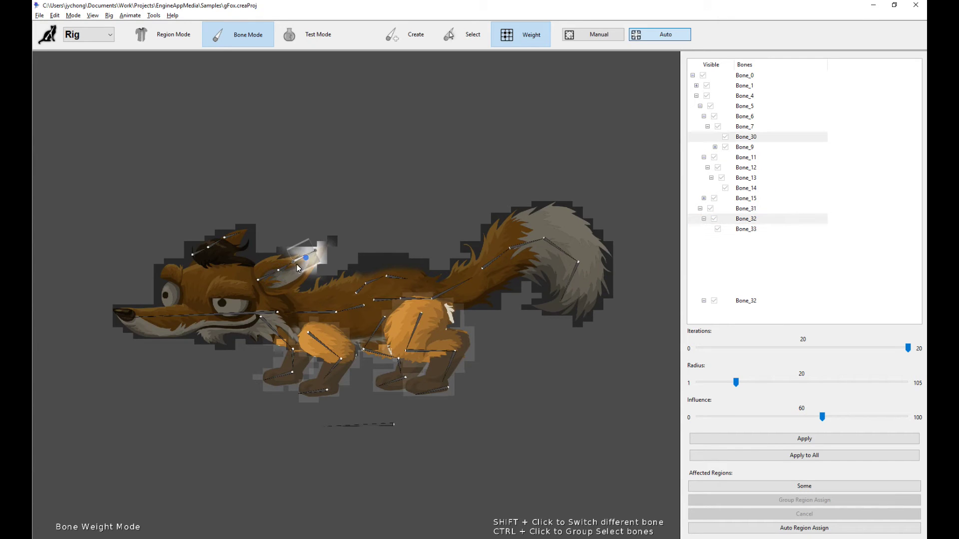
scroll(306, 270, "up", 5)
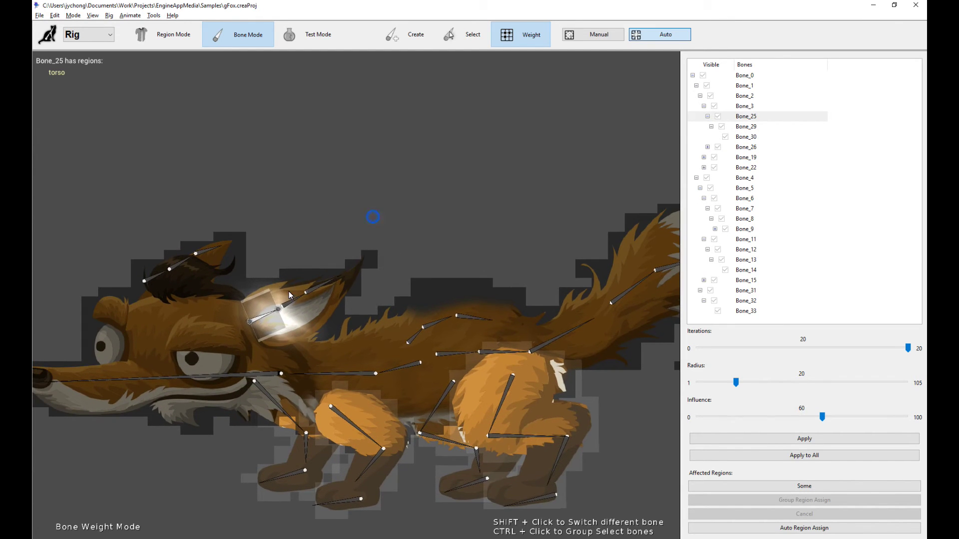
left_click(292, 297, "shift")
left_click(327, 283, "shift")
left_click(268, 314, "shift")
left_click(292, 302, "shift")
left_click(334, 289, "shift")
left_click(343, 288)
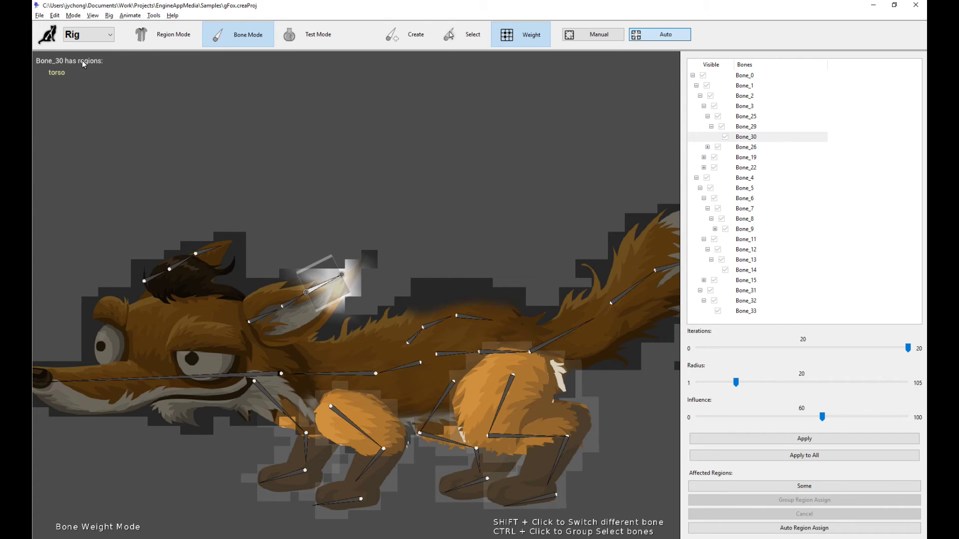
Examine the weights and affected regions of Bone_33 in the back and the near rear leg bones, ending on tail bone Bone_7.
left_click(460, 322)
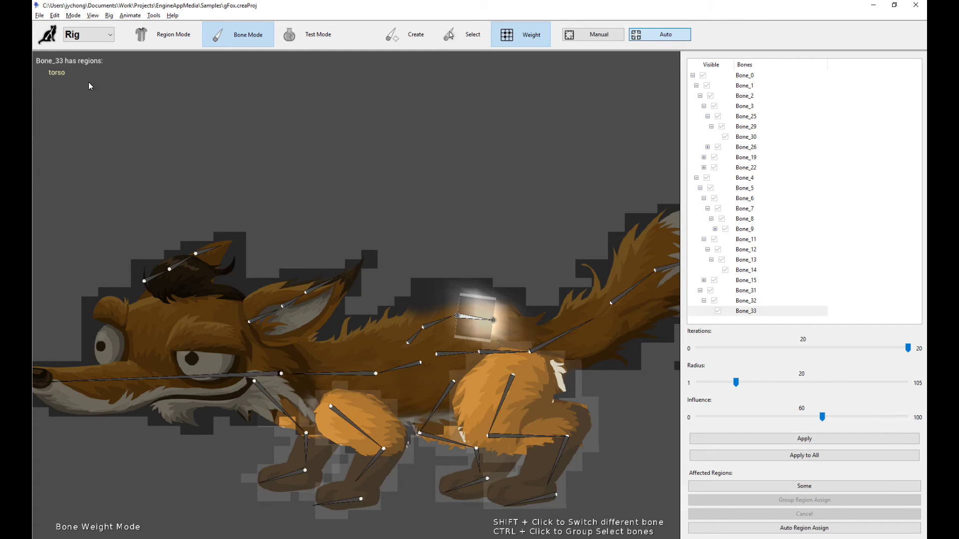
left_click(502, 391)
left_click(547, 438)
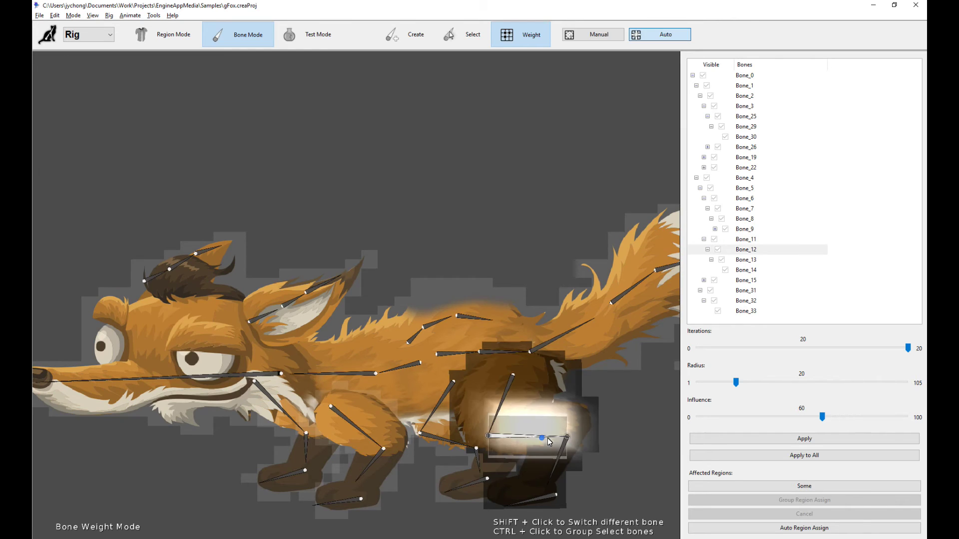
left_click(559, 463)
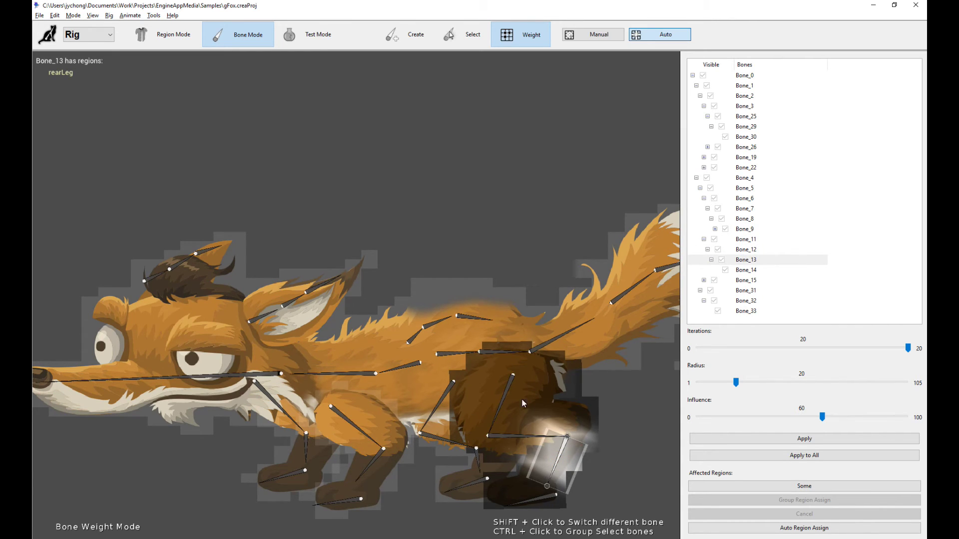
left_click(507, 389)
left_click(533, 439)
left_click(559, 455)
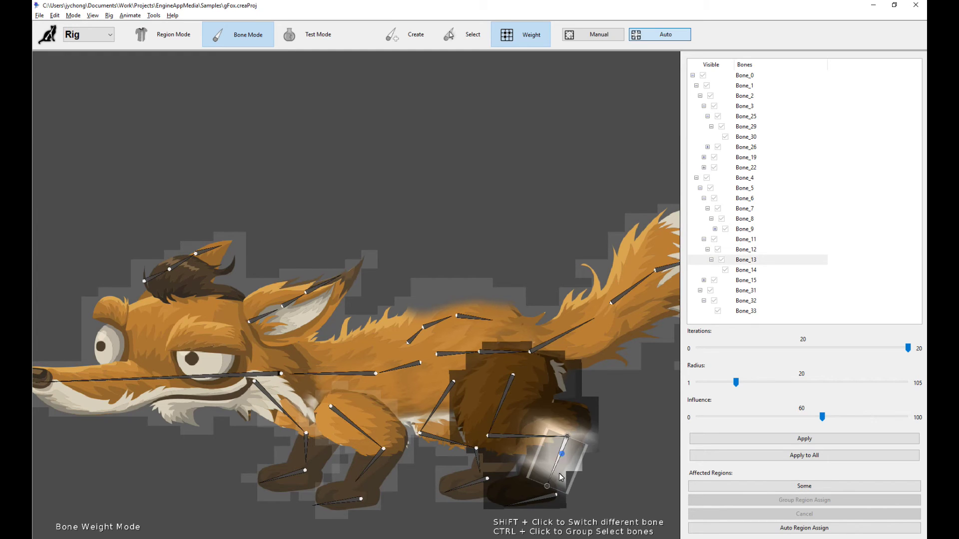
left_click(544, 500)
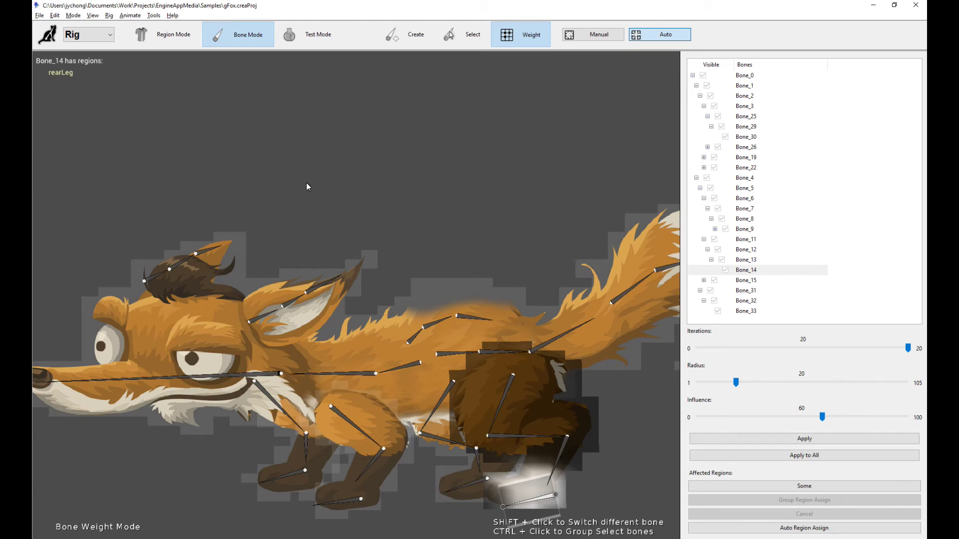
left_click(582, 329)
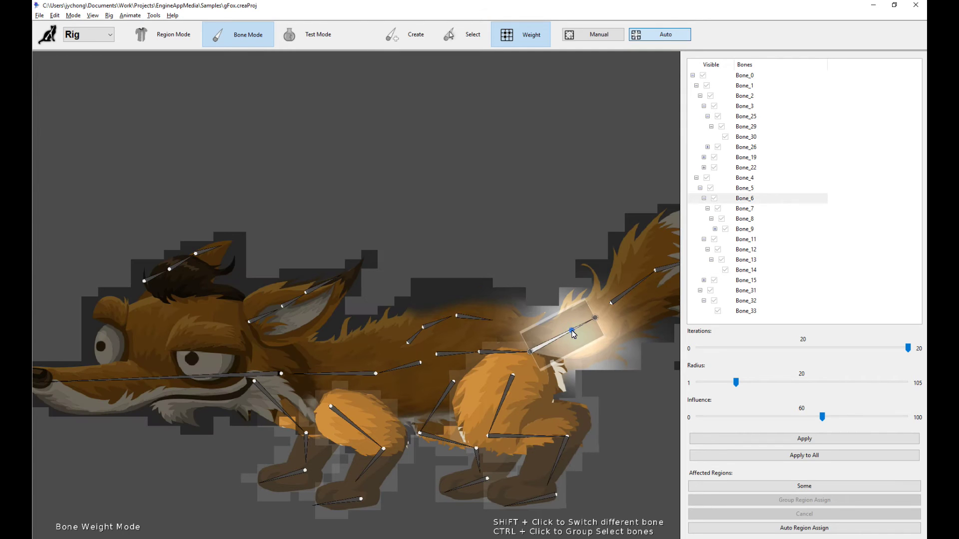
left_click(638, 285)
Review which regions each bone affects in the Bones to Affected Regions Table, from Bone_0 to Bone_33, and close it.
left_click(154, 15)
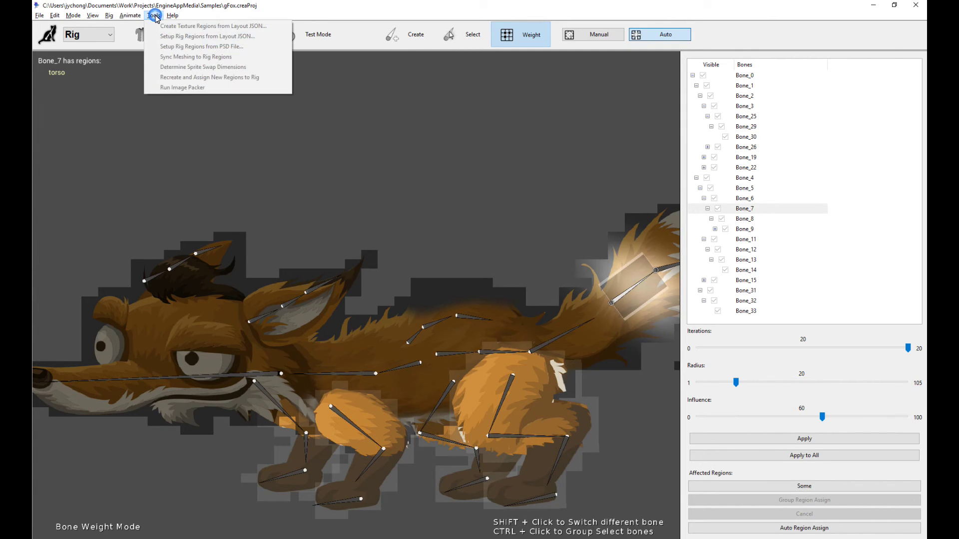
mouse_move(111, 15)
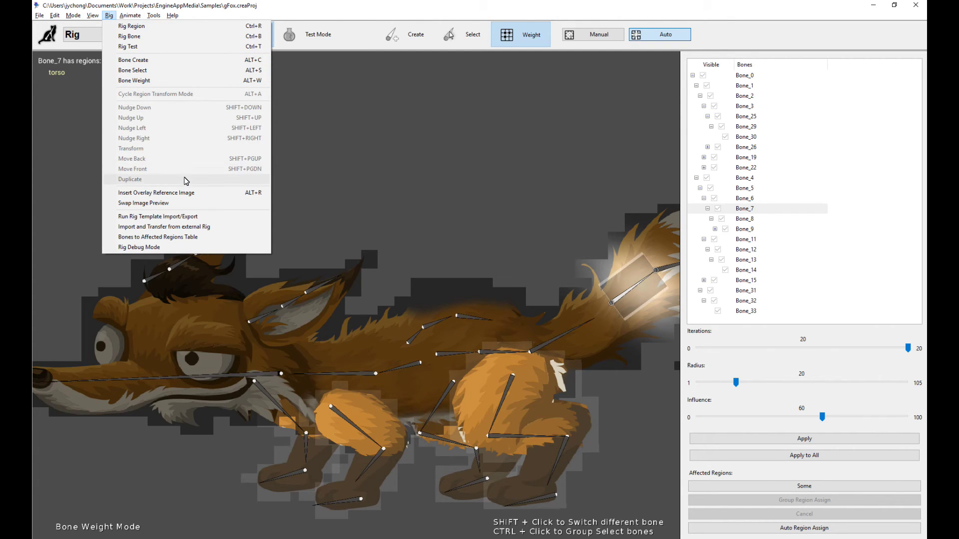
left_click(176, 238)
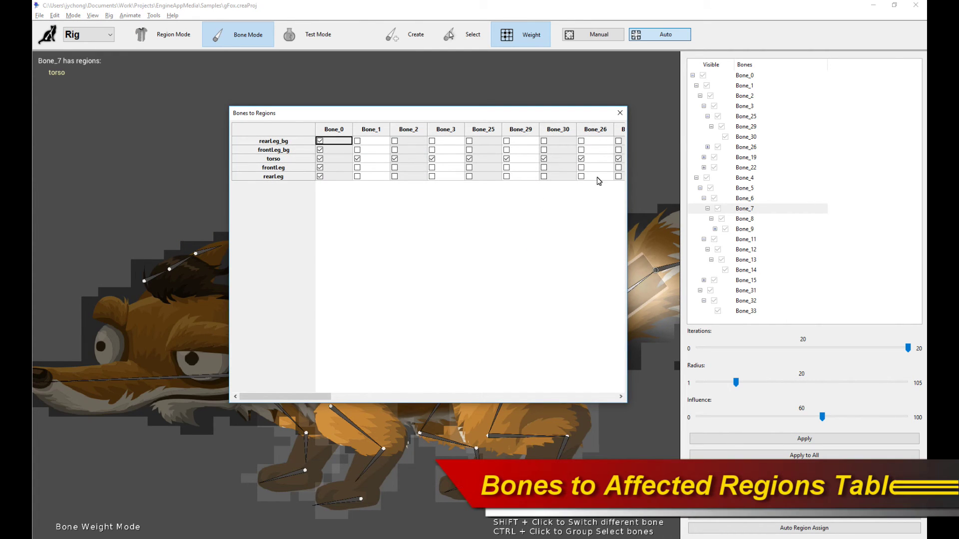
left_click_drag(299, 397, 261, 397)
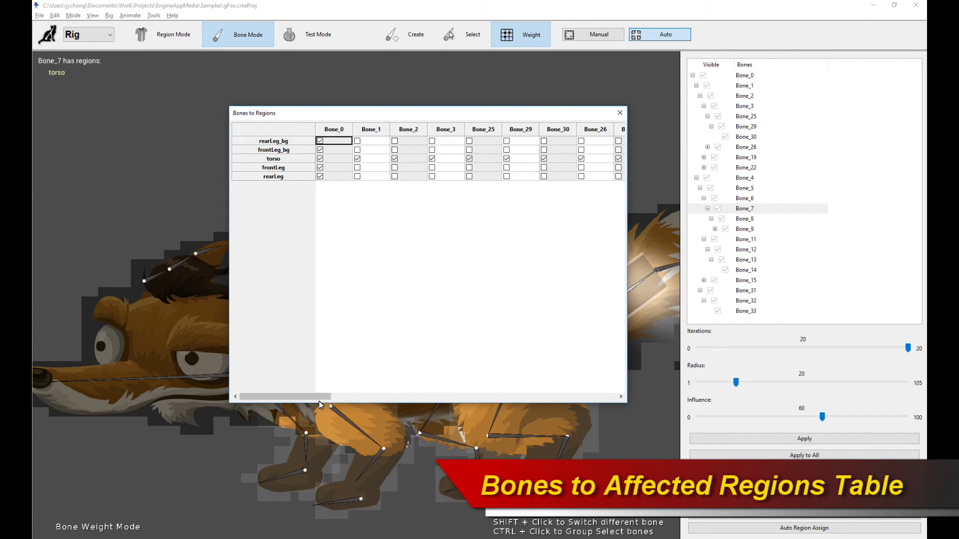
left_click_drag(334, 401, 608, 398)
left_click(577, 158)
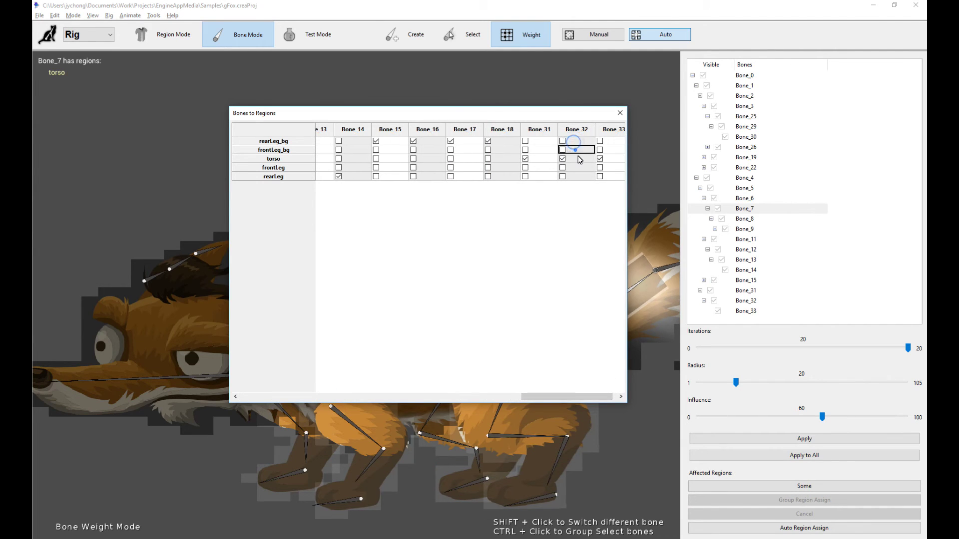
left_click_drag(588, 398, 344, 406)
mouse_move(313, 403)
left_mouse_down()
mouse_move(361, 403)
mouse_move(325, 399)
left_mouse_up()
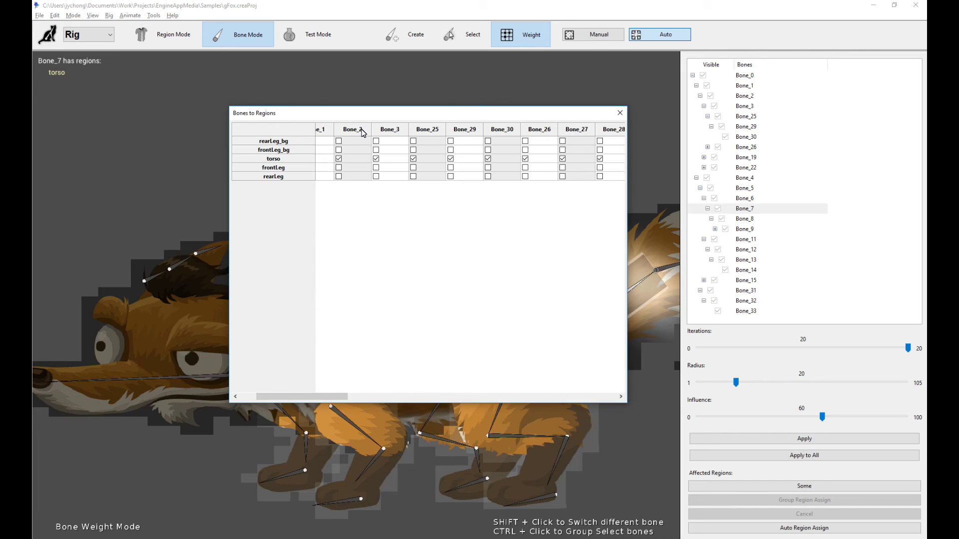
left_click_drag(339, 398, 468, 395)
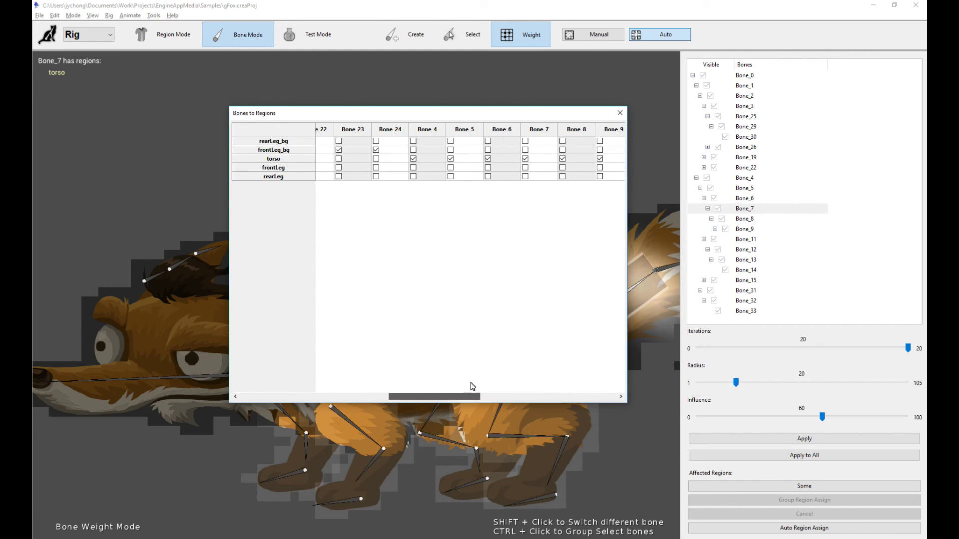
left_click(620, 113)
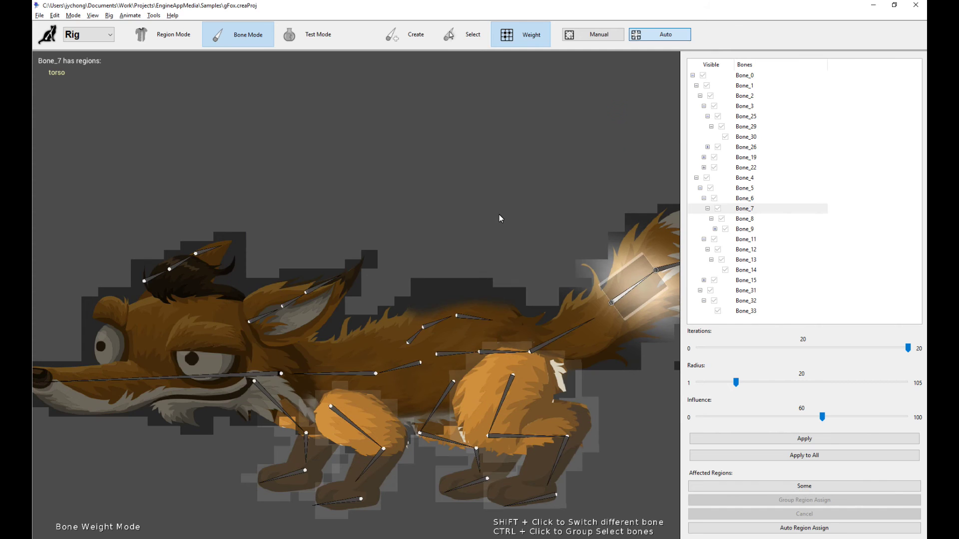
Group-select the tail bones, view the affected regions for the group, and cancel the group region assignment.
scroll(499, 215, "down", 1)
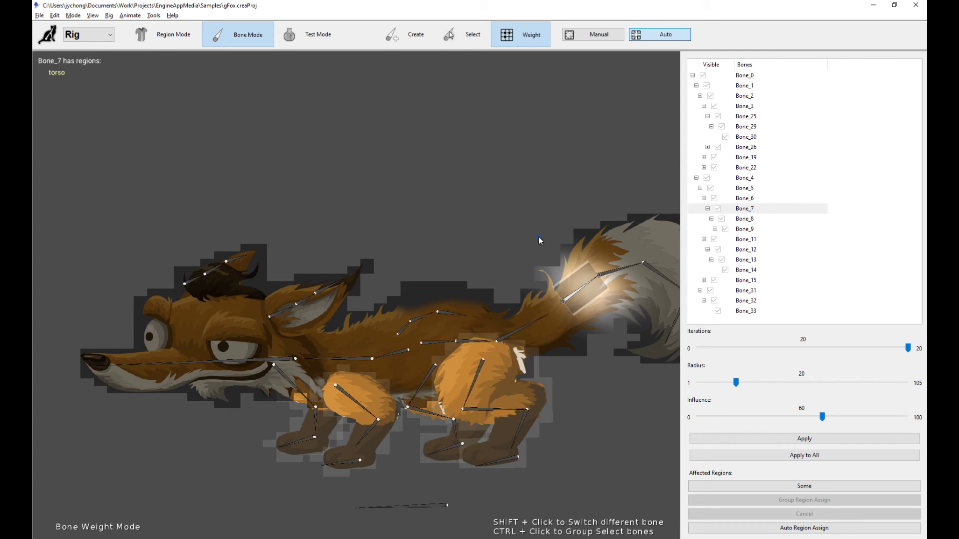
left_click_drag(538, 237, 463, 234)
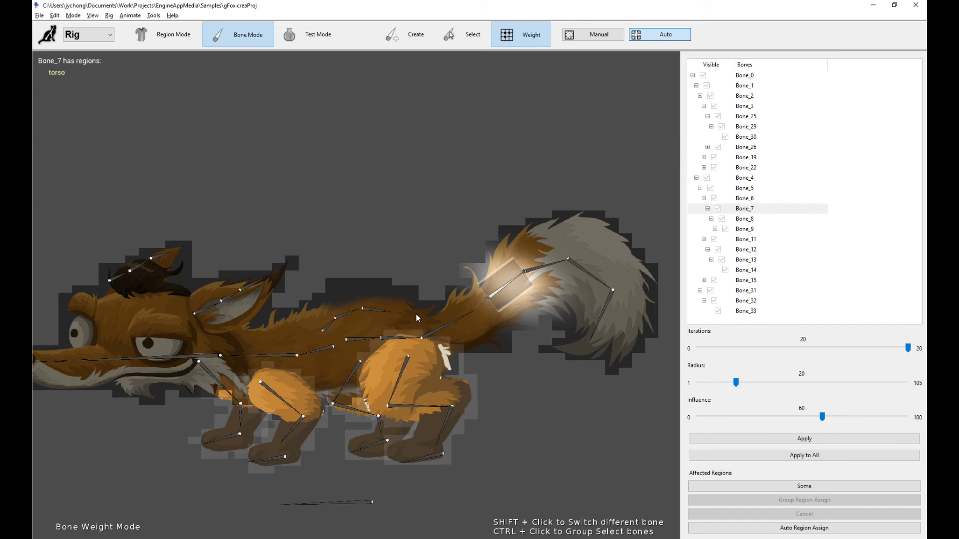
left_click(447, 322)
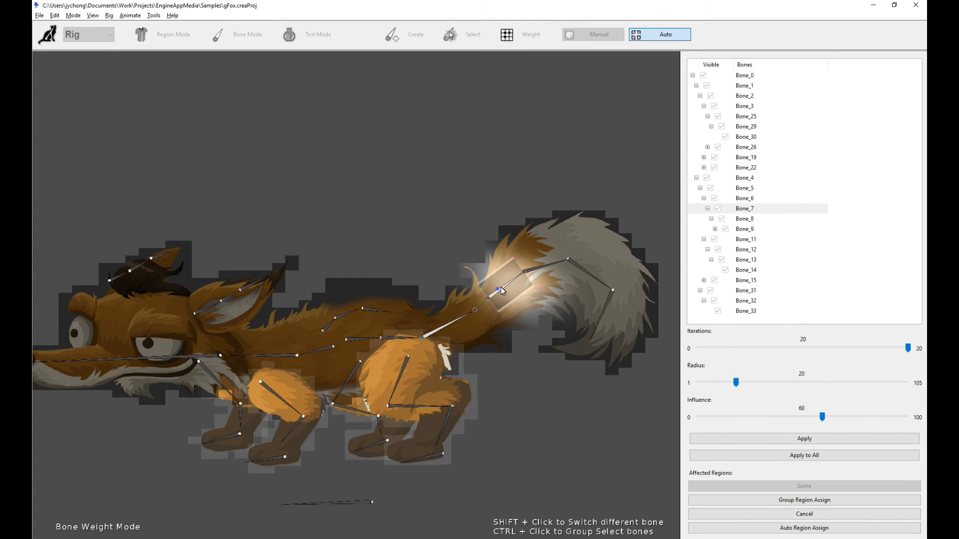
left_click(805, 500)
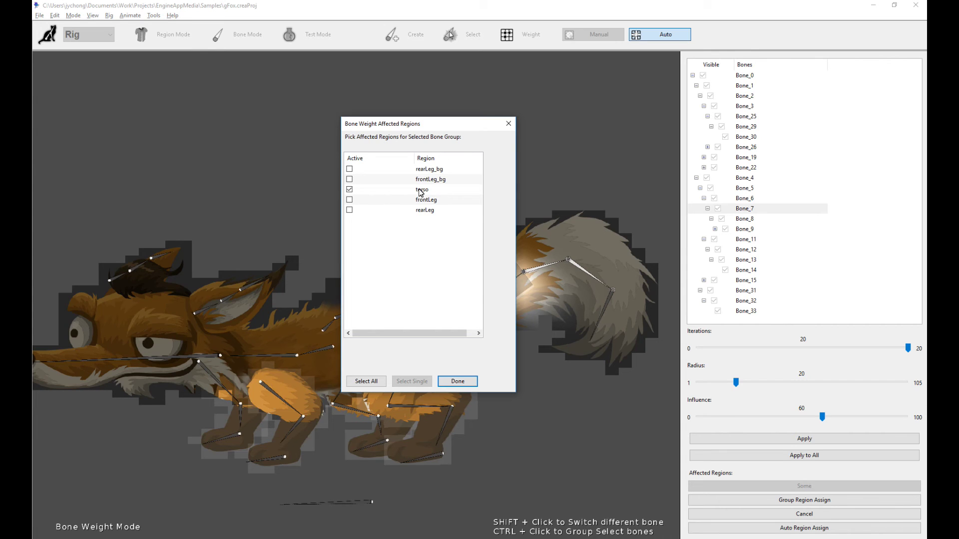
left_click(506, 125)
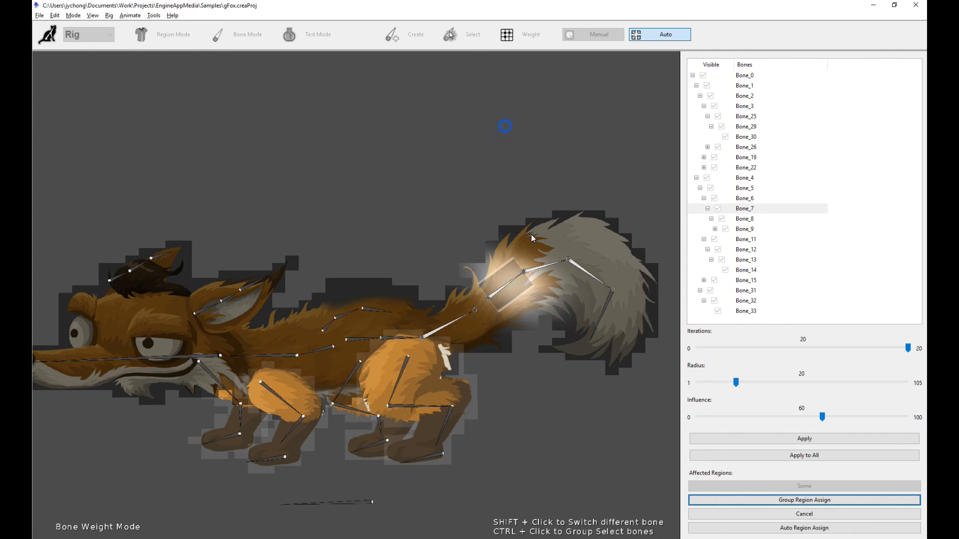
left_click(790, 513)
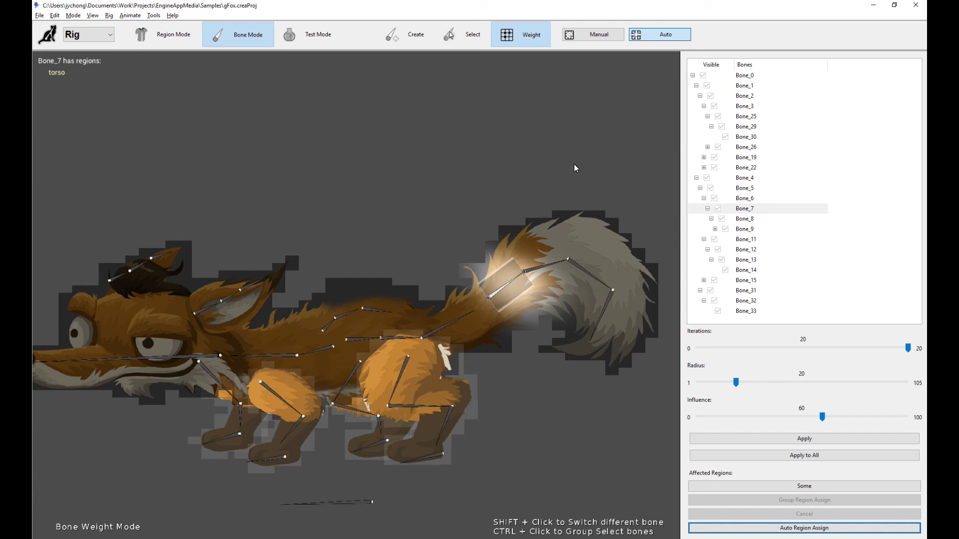
Set the weight radius of tail bone Bone_7 to 47 and apply it.
scroll(575, 166, "up", 2)
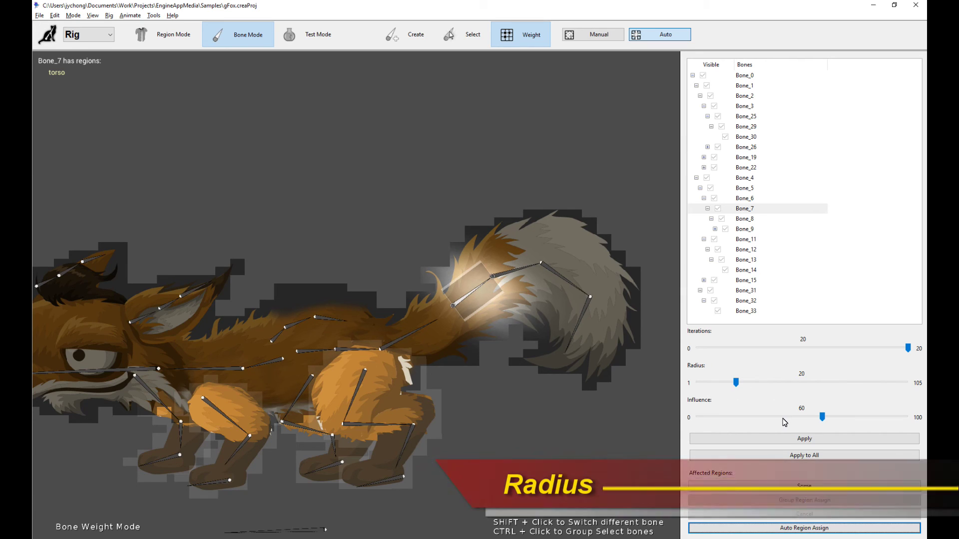
left_click_drag(638, 336, 615, 348)
scroll(615, 348, "up", 1)
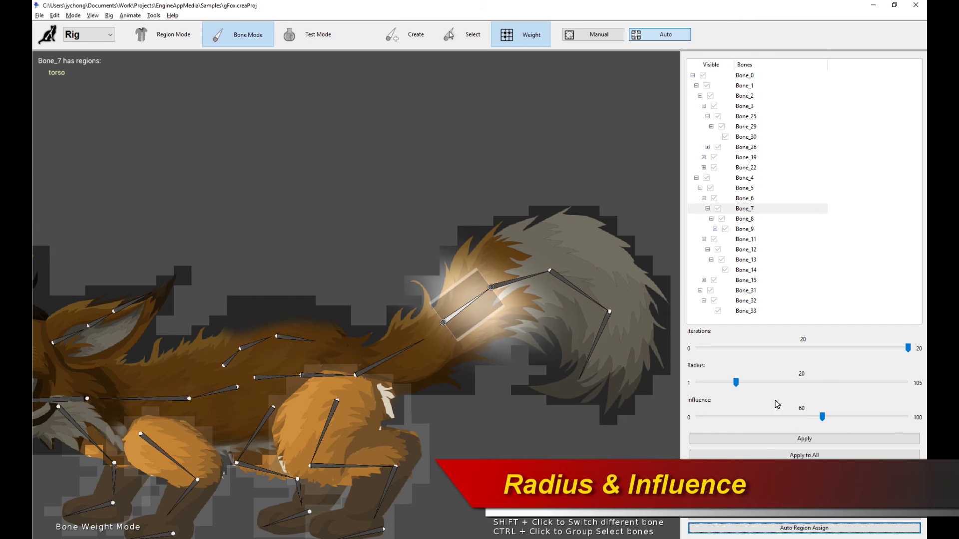
left_click(737, 385)
left_click_drag(738, 387, 791, 385)
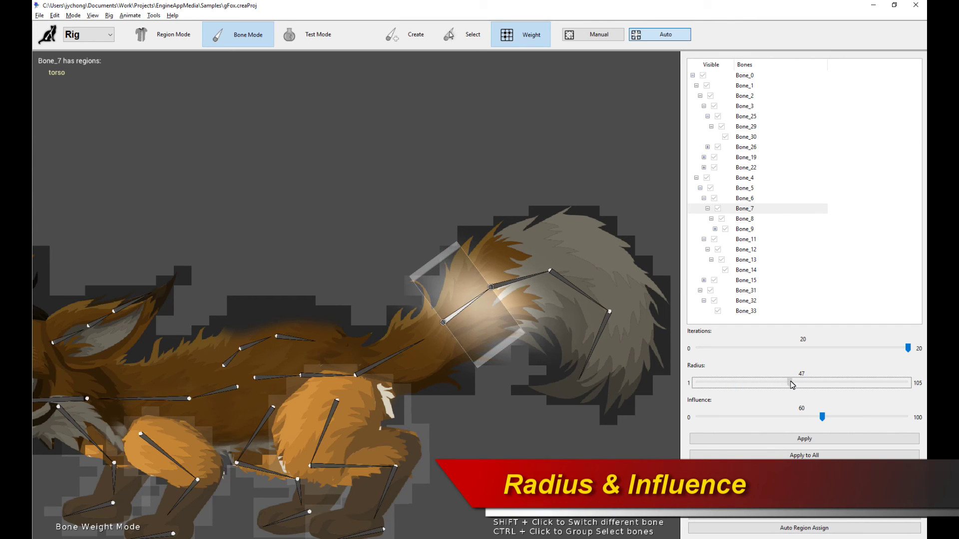
left_click(794, 439)
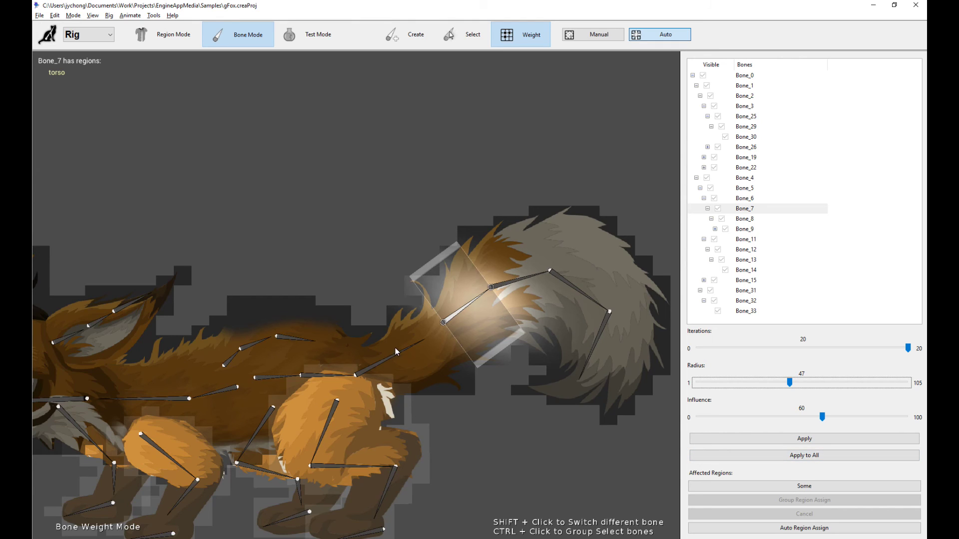
scroll(492, 349, "down", 1)
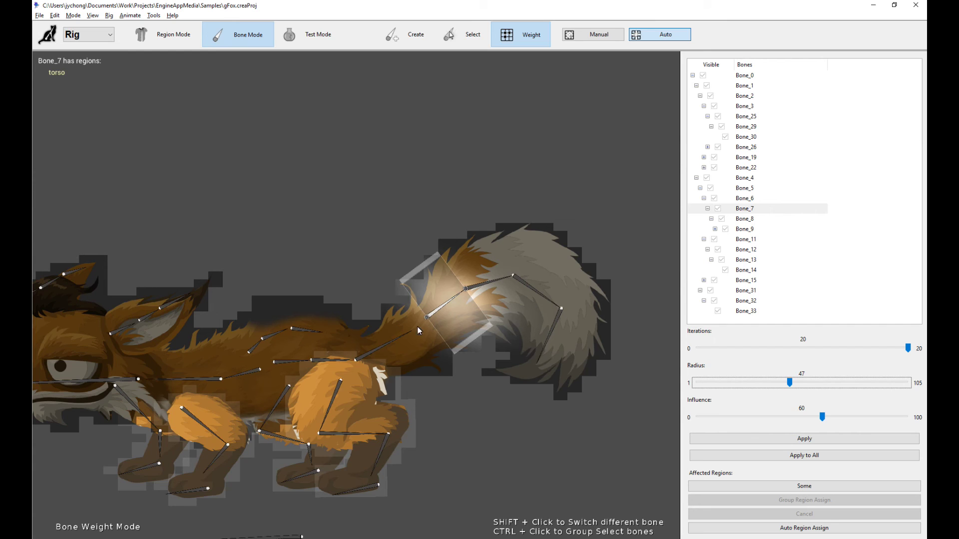
scroll(488, 357, "up", 3)
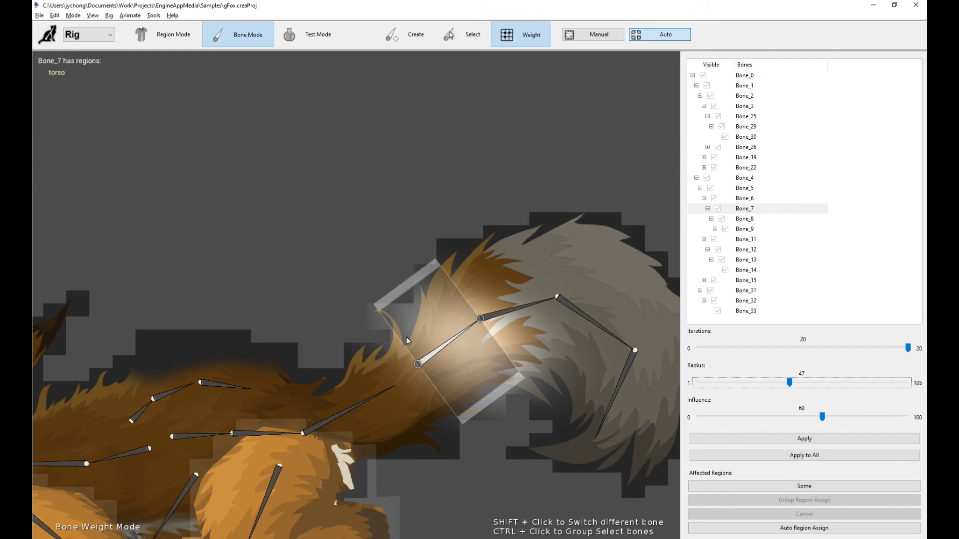
left_click(784, 442)
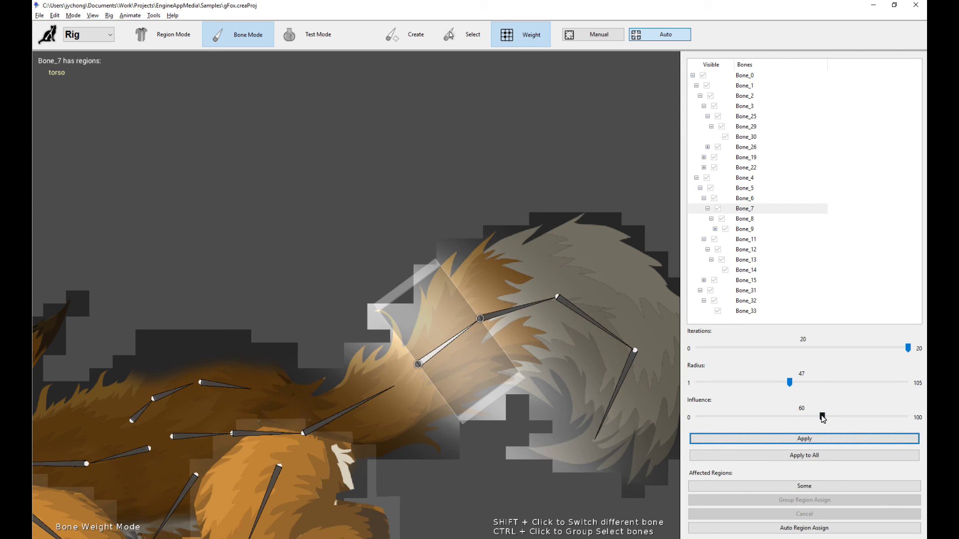
Try the weight influence of Bone_7 at 100 and at 2, applying each value.
left_click_drag(822, 417, 912, 421)
left_click(799, 439)
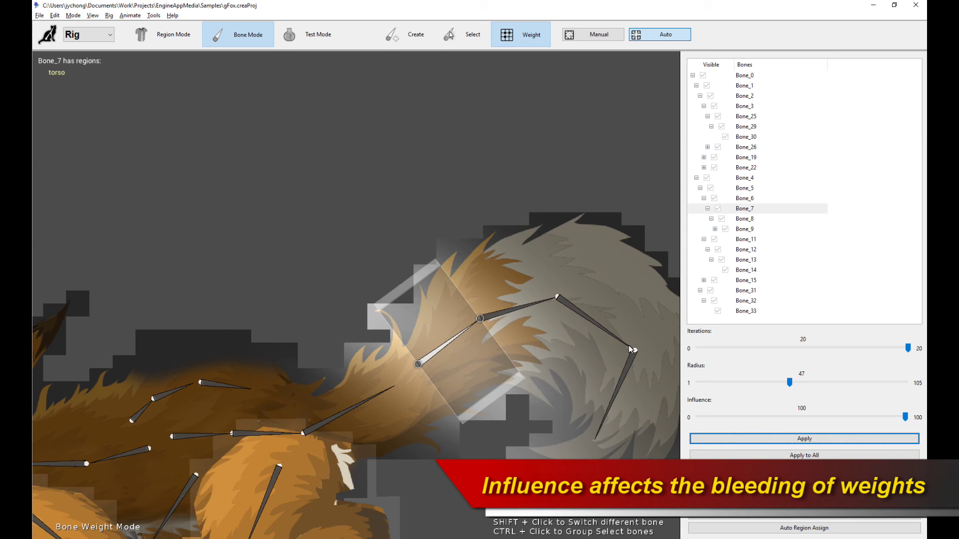
left_click_drag(905, 417, 703, 425)
left_click(698, 438)
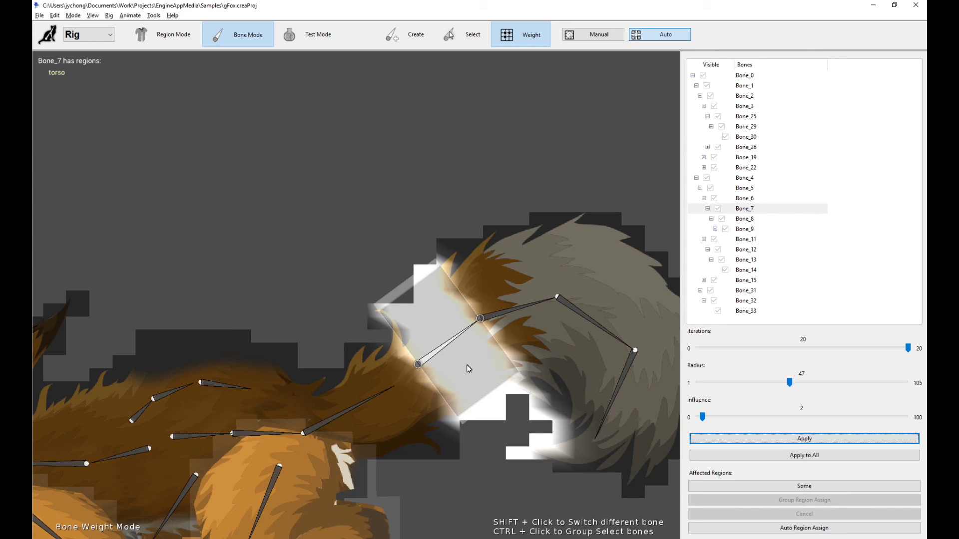
Try the weight influence of Bone_7 at 28 and at 21, applying each value.
left_click(705, 418)
left_click_drag(704, 418, 756, 418)
left_click(762, 439)
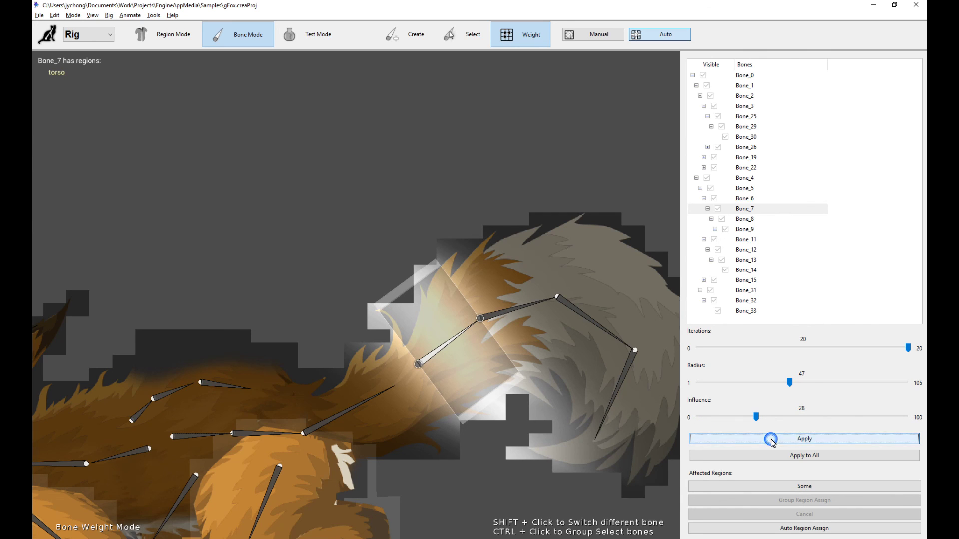
left_click_drag(755, 417, 741, 418)
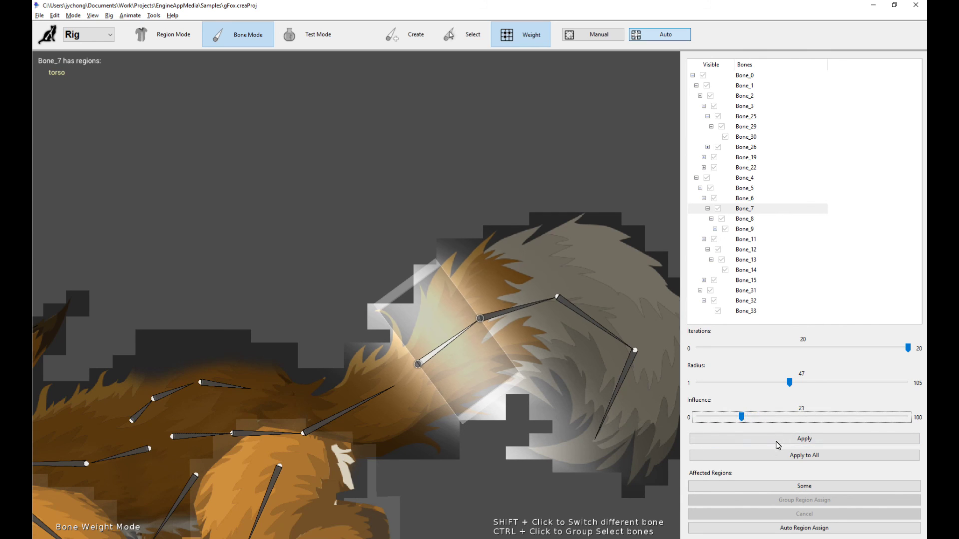
left_click(776, 439)
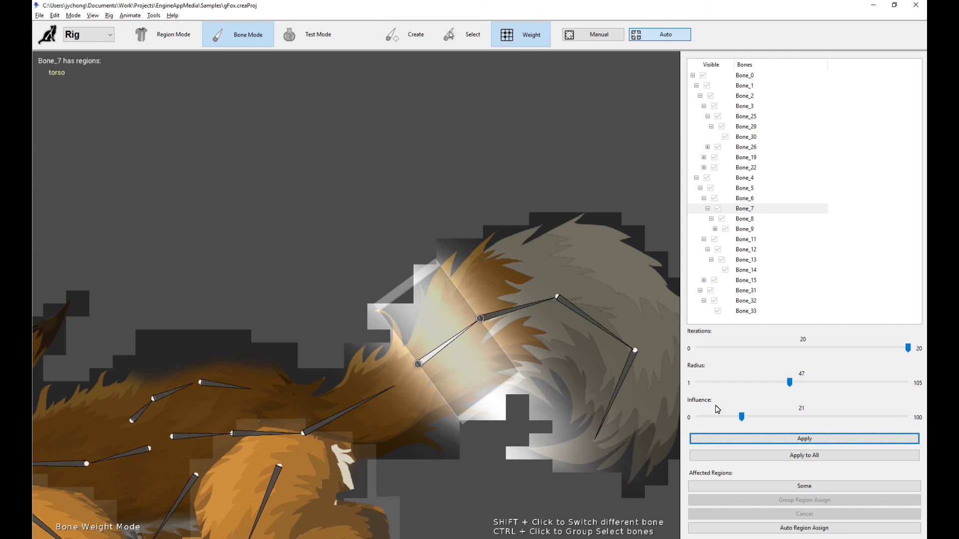
Apply a weight influence of 4 to Bone_7 for comparison, and apply an influence of 14.
left_click(741, 418)
left_click_drag(740, 419, 709, 425)
left_click(736, 438)
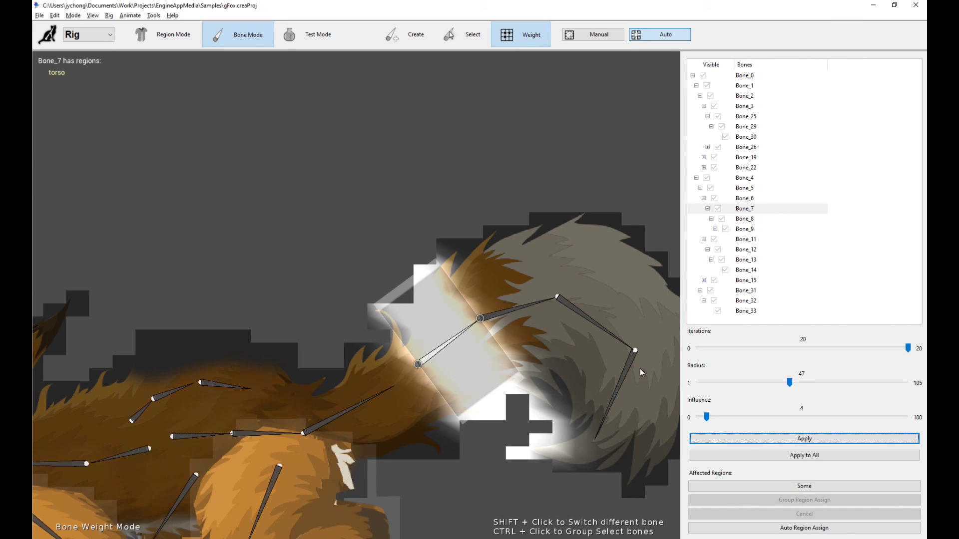
left_click_drag(707, 418, 730, 422)
left_click(755, 437)
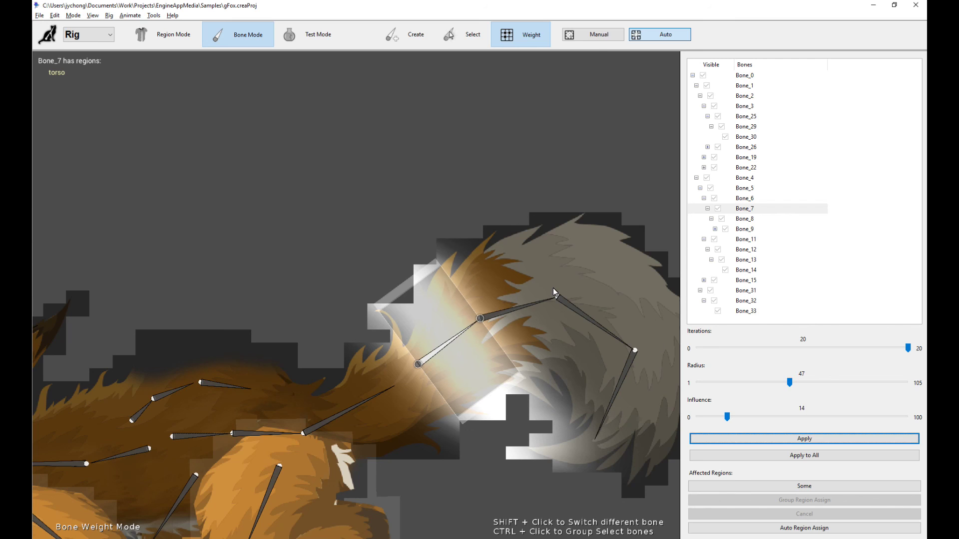
Switch to manual weighting and paint Bone_7's weight at 100 over the tail area around the bone.
left_click(599, 39)
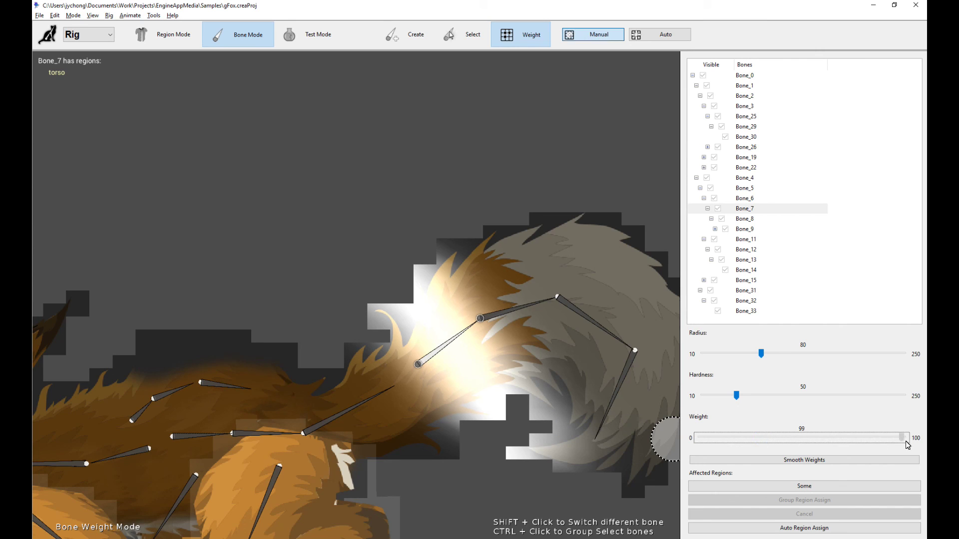
mouse_move(460, 352)
left_mouse_down()
mouse_move(469, 340)
mouse_move(445, 369)
mouse_move(454, 349)
mouse_move(624, 357)
left_mouse_up()
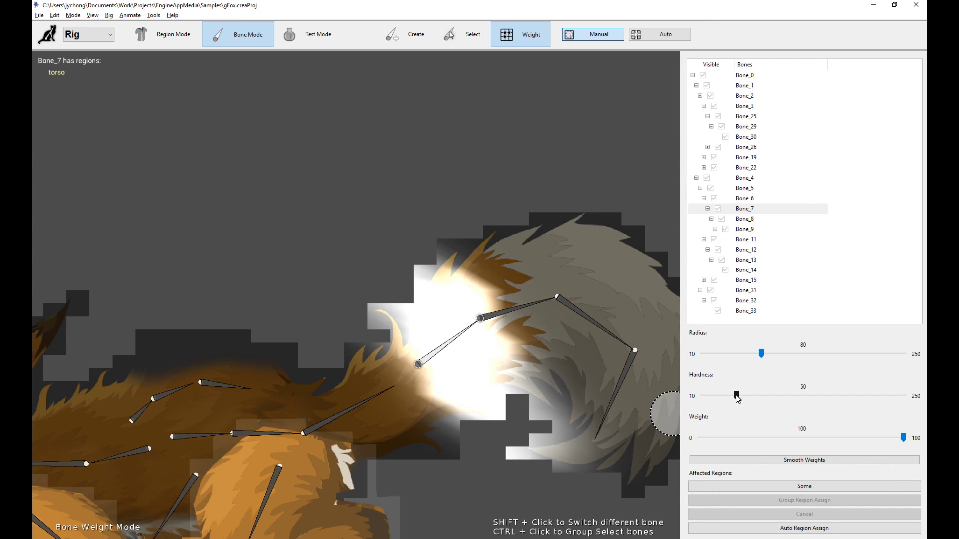
mouse_move(429, 320)
left_mouse_down()
mouse_move(497, 349)
mouse_move(494, 336)
mouse_move(448, 380)
mouse_move(495, 369)
mouse_move(451, 378)
left_mouse_up()
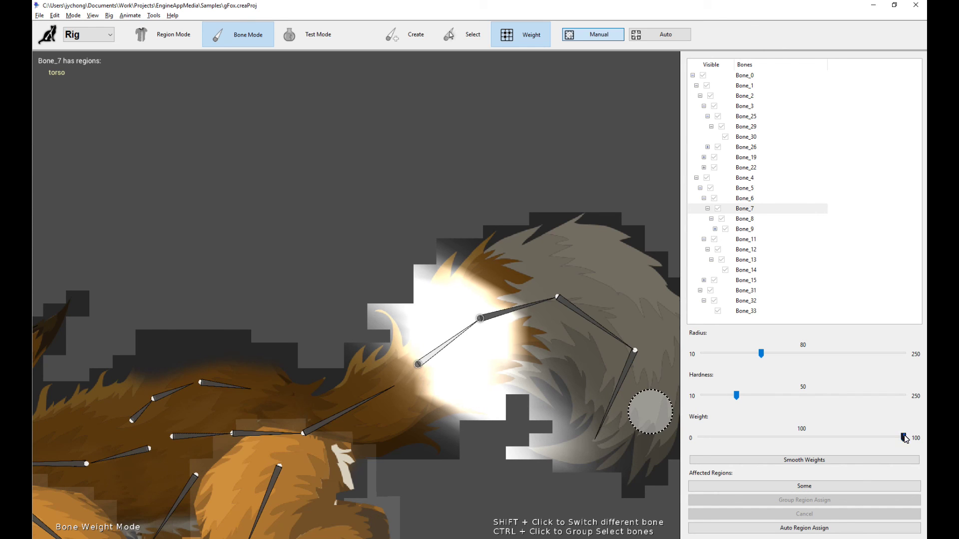
Brush away Bone_7's weights around the tail bone at the minimum weight, and repaint the area at a partial weight.
left_click_drag(905, 438, 700, 439)
mouse_move(488, 338)
left_mouse_down()
mouse_move(488, 385)
mouse_move(346, 360)
mouse_move(450, 342)
mouse_move(552, 392)
mouse_move(610, 407)
left_mouse_up()
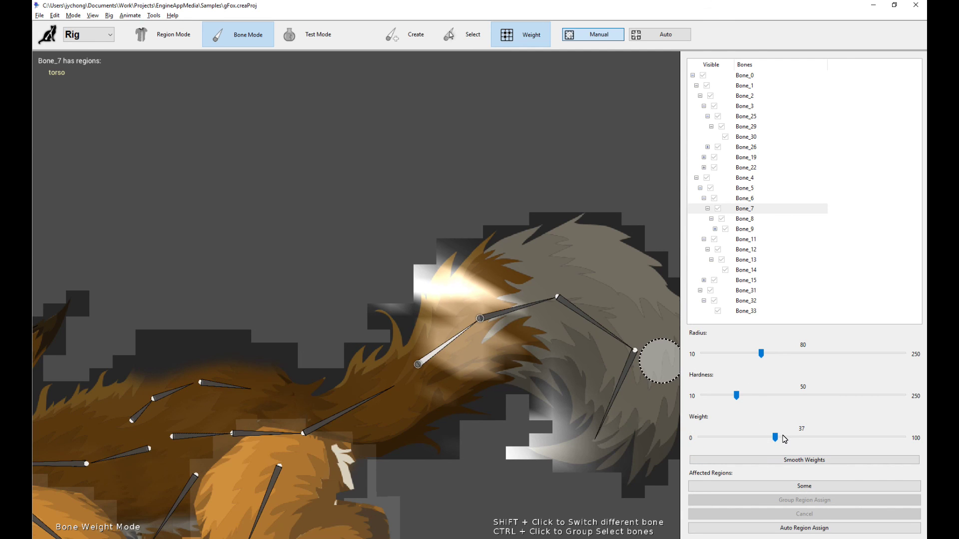
mouse_move(497, 390)
left_mouse_down()
mouse_move(450, 321)
mouse_move(488, 338)
mouse_move(475, 342)
left_mouse_up()
Repaint the area around Bone_7 at weight 100 and smooth the weights three times.
left_click_drag(863, 440, 906, 438)
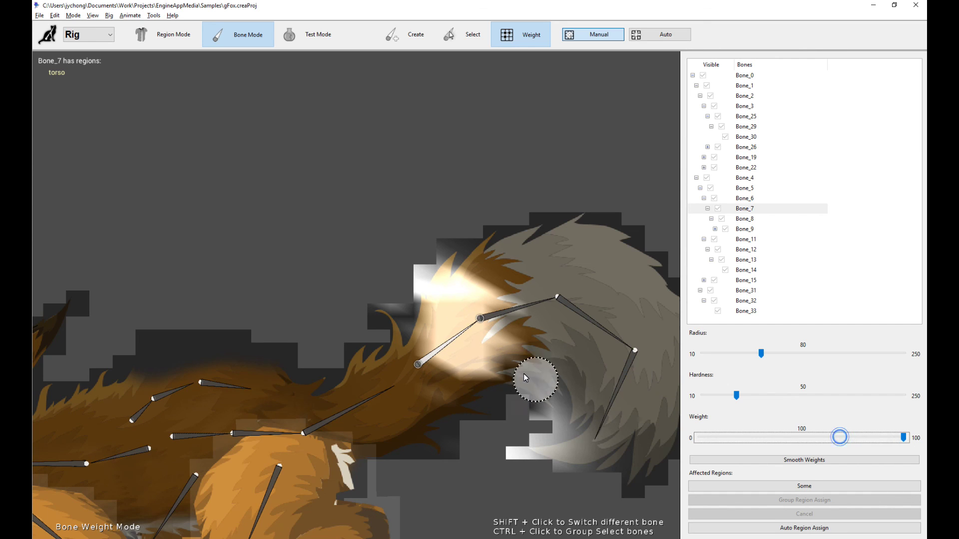
mouse_move(449, 321)
left_mouse_down()
mouse_move(447, 341)
mouse_move(458, 361)
mouse_move(472, 327)
left_mouse_up()
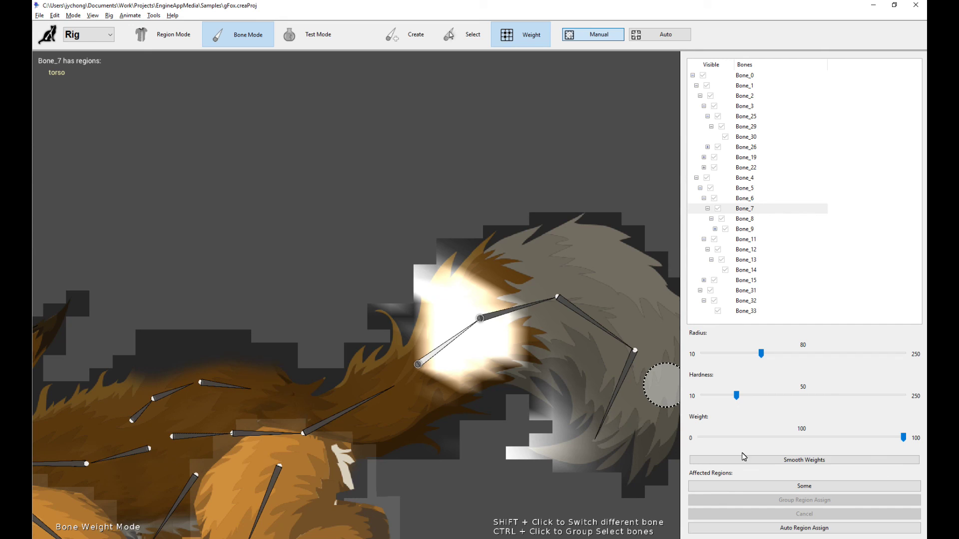
left_click(811, 462)
left_click(811, 461)
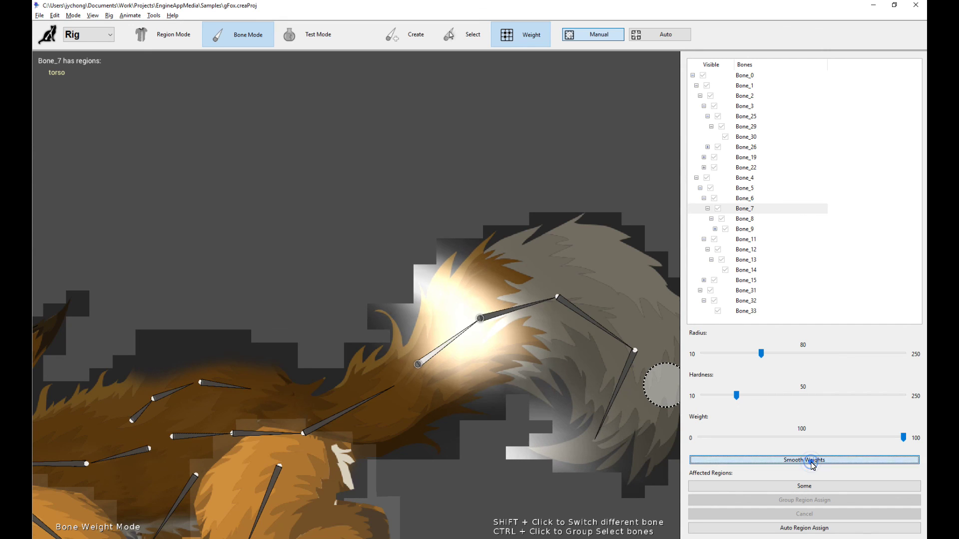
left_click(812, 462)
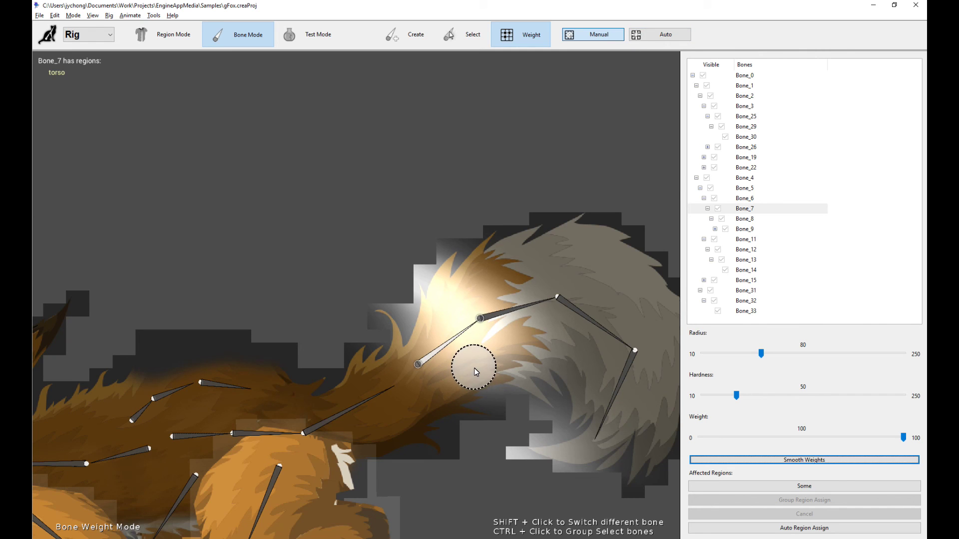
Test the tail's deformation by moving the tail bones in Test Mode, and return to bone editing with the whole fox in view.
left_click(464, 33)
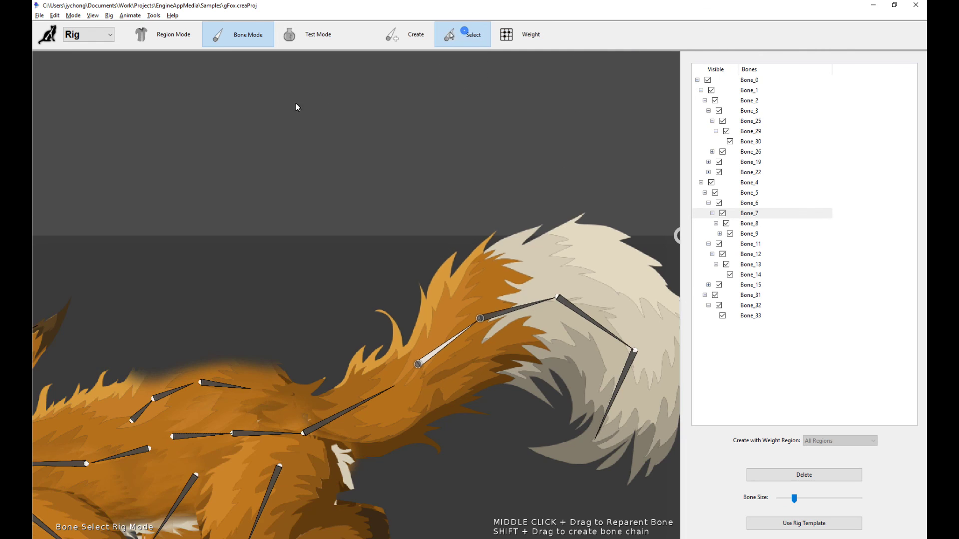
scroll(452, 425, "down", 5)
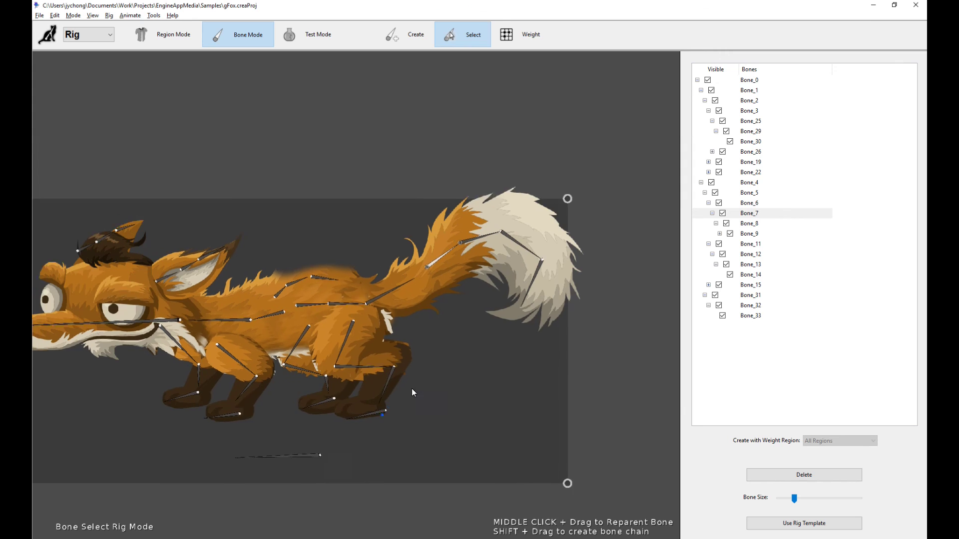
left_click_drag(407, 359, 421, 371)
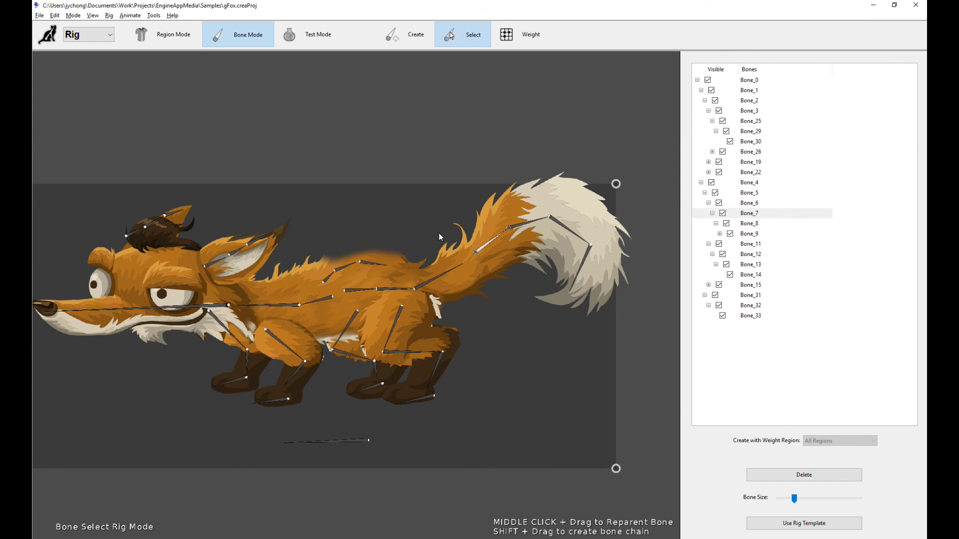
left_click(316, 35)
scroll(550, 220, "up", 1)
left_click_drag(541, 214, 599, 223)
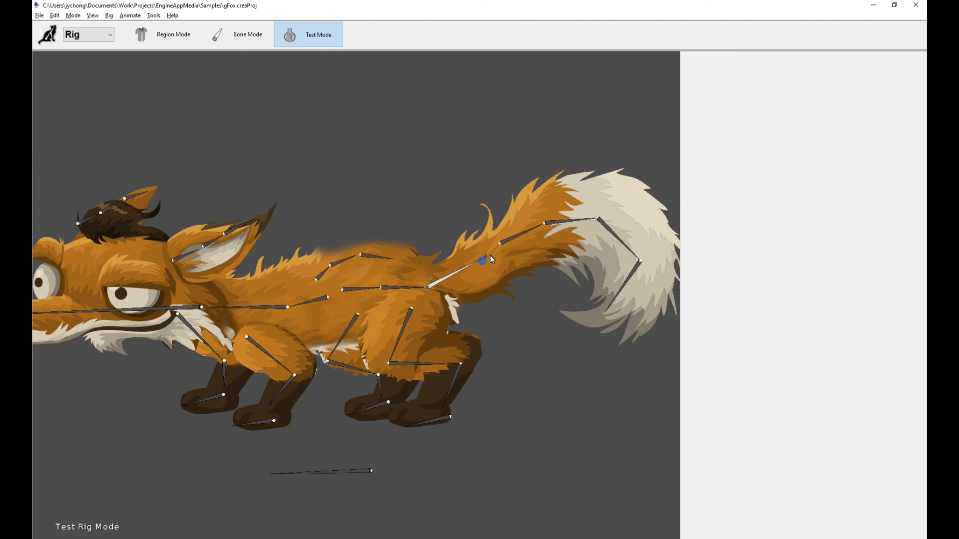
left_click_drag(490, 256, 493, 263)
left_click(242, 34)
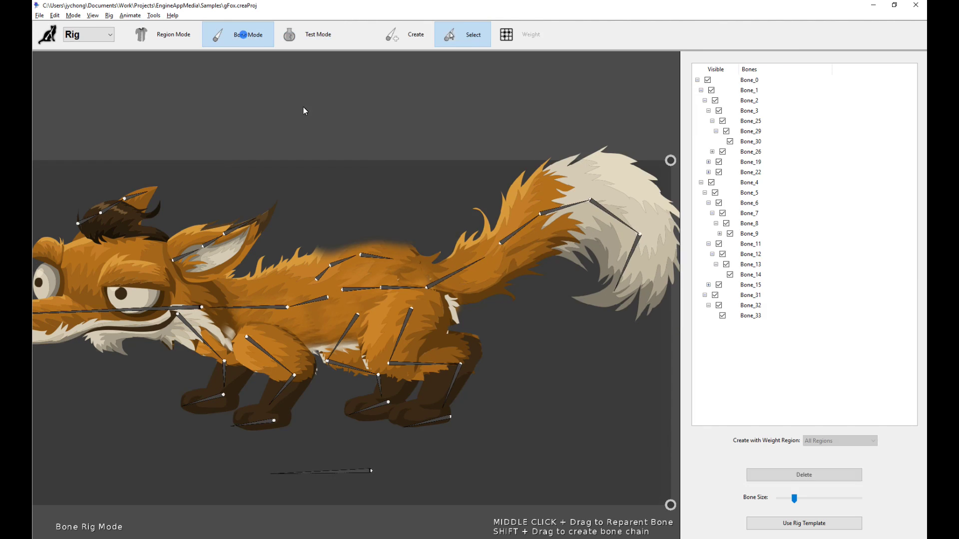
left_click(514, 354)
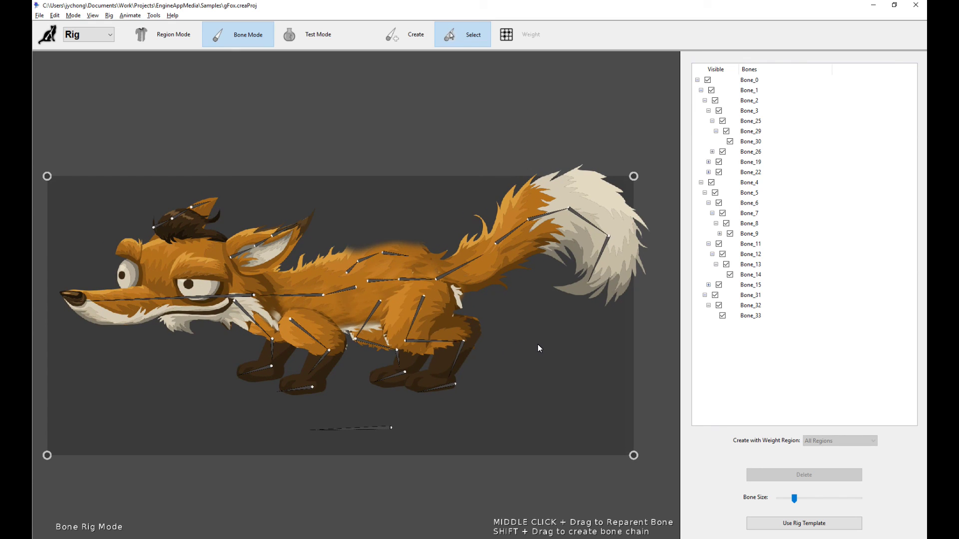